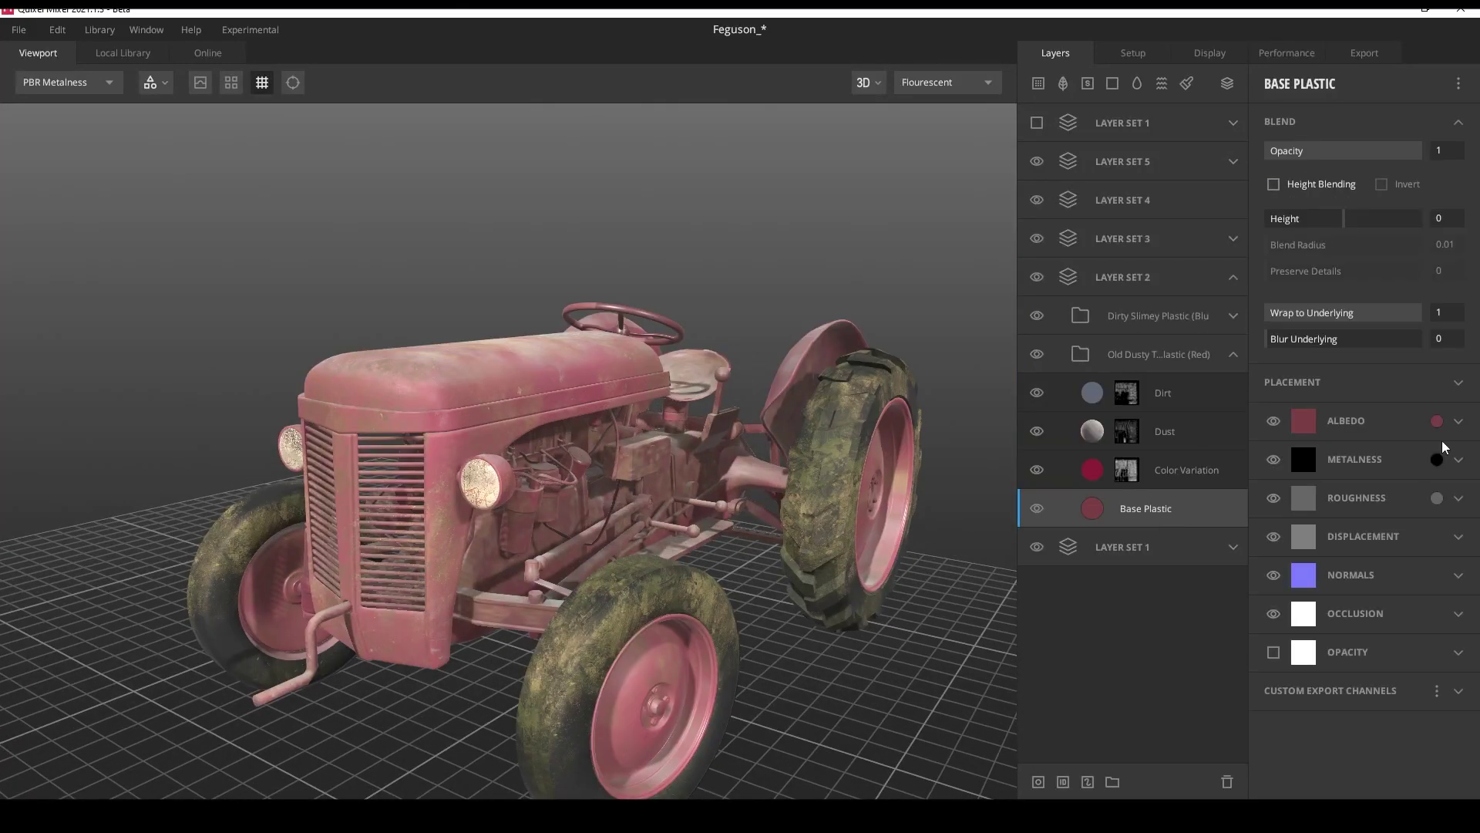
Set the Base Plastic layer's albedo to brown 594C39.
{"action": "left_click", "coordinate": [1437, 420]}
{"action": "left_click", "coordinate": [593, 453]}
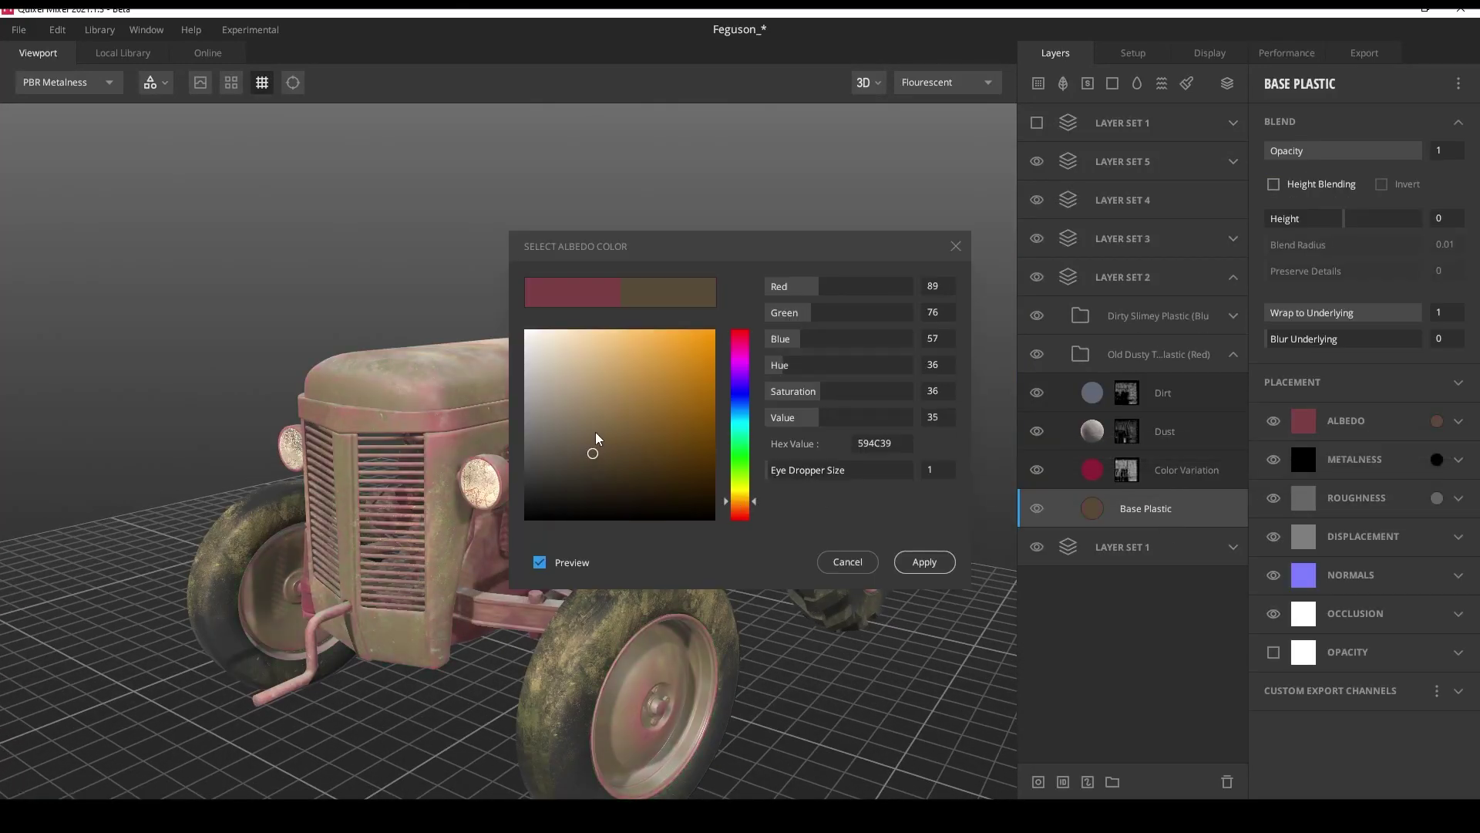
{"action": "left_click", "coordinate": [596, 438]}
Lighten the Color Variation albedo to light grey and hide the Dust layer.
{"action": "left_click", "coordinate": [924, 561]}
{"action": "left_click", "coordinate": [1075, 470]}
{"action": "scroll", "coordinate": [746, 463], "scroll_direction": "up", "scroll_amount": 3}
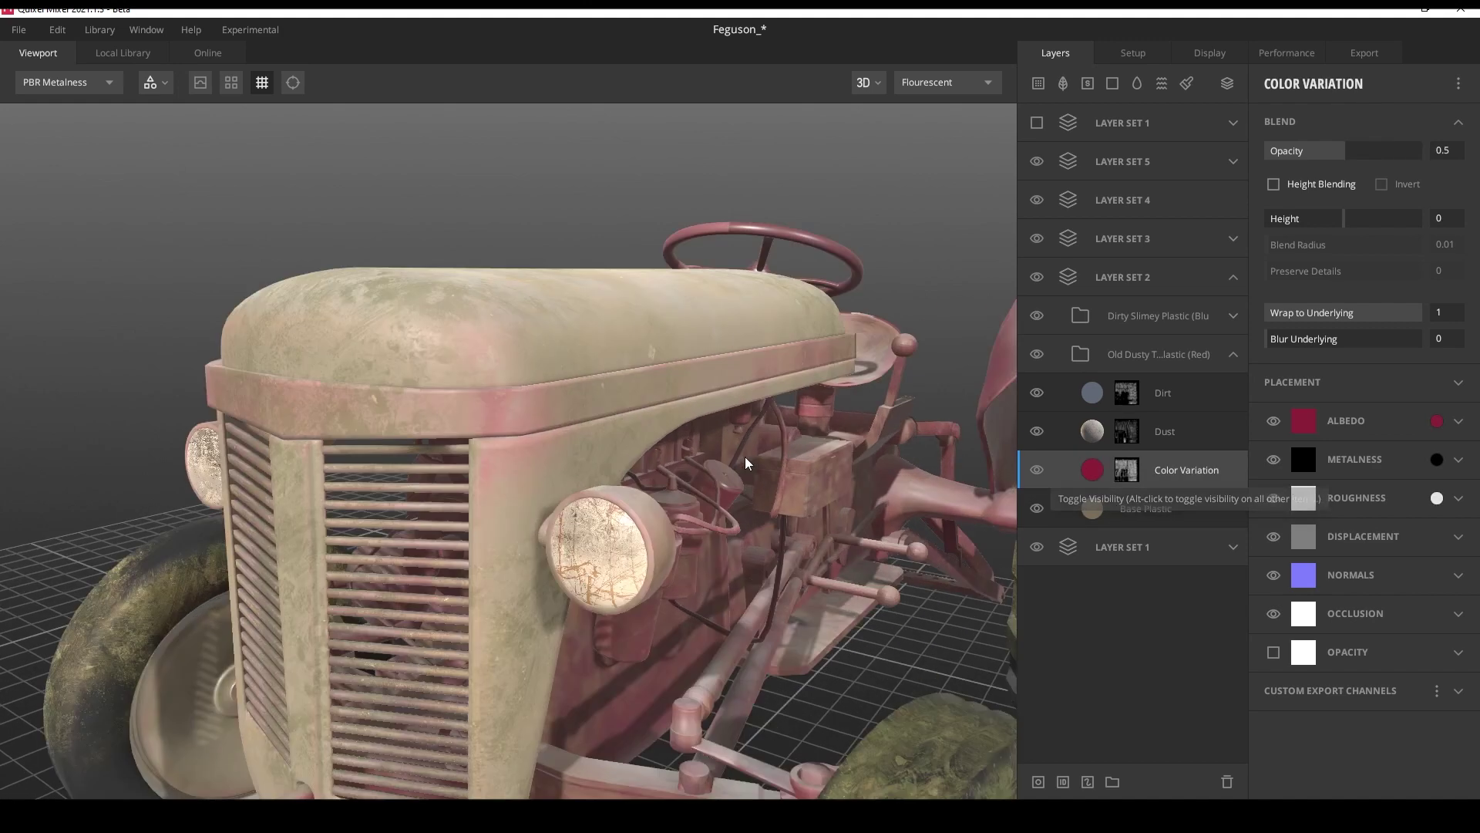
{"action": "left_click", "coordinate": [1436, 420]}
{"action": "left_click", "coordinate": [740, 507]}
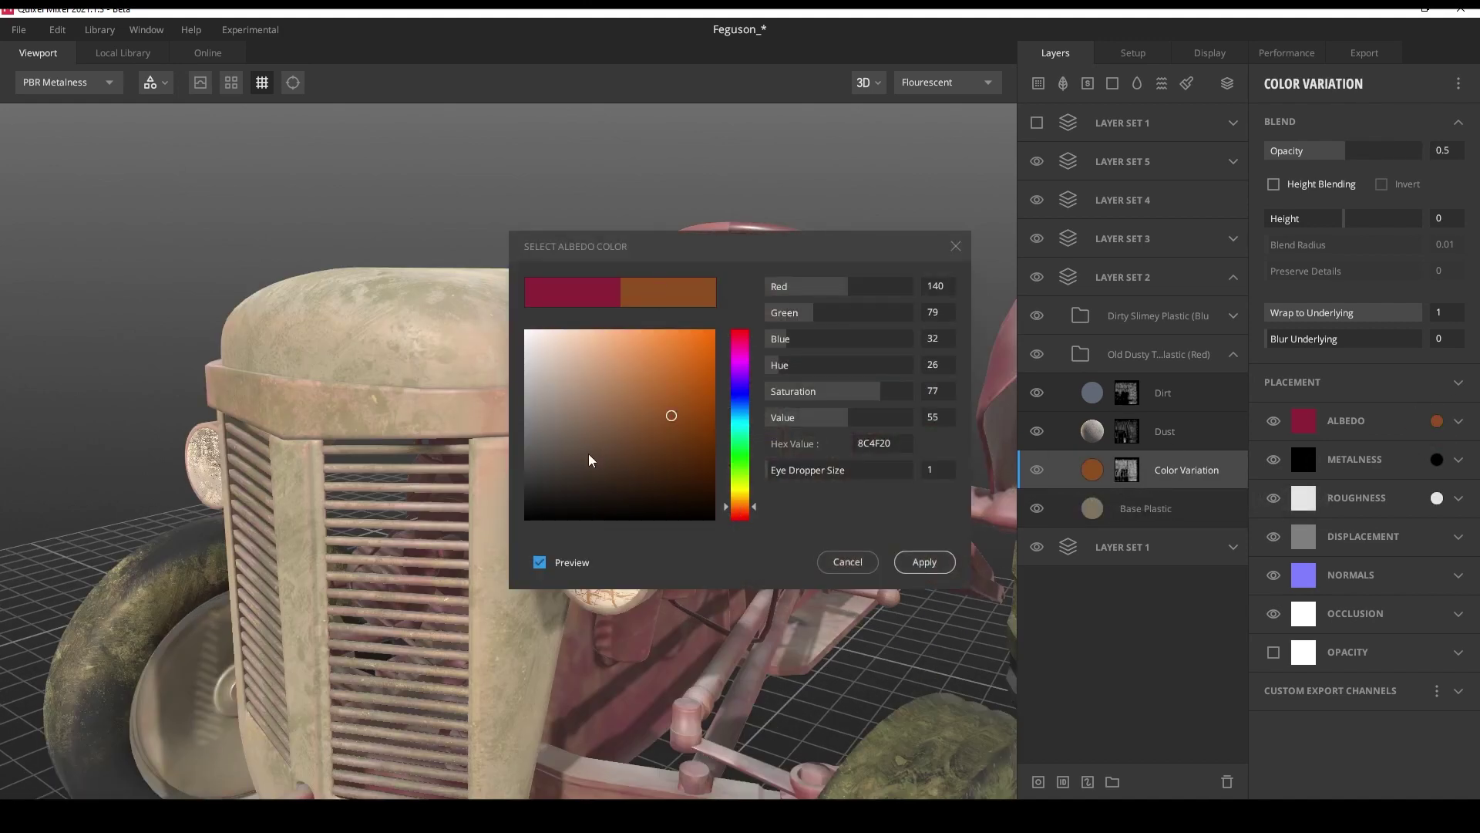
{"action": "left_click", "coordinate": [589, 461]}
{"action": "left_click", "coordinate": [548, 396]}
{"action": "left_click", "coordinate": [924, 561]}
{"action": "left_click", "coordinate": [1037, 431]}
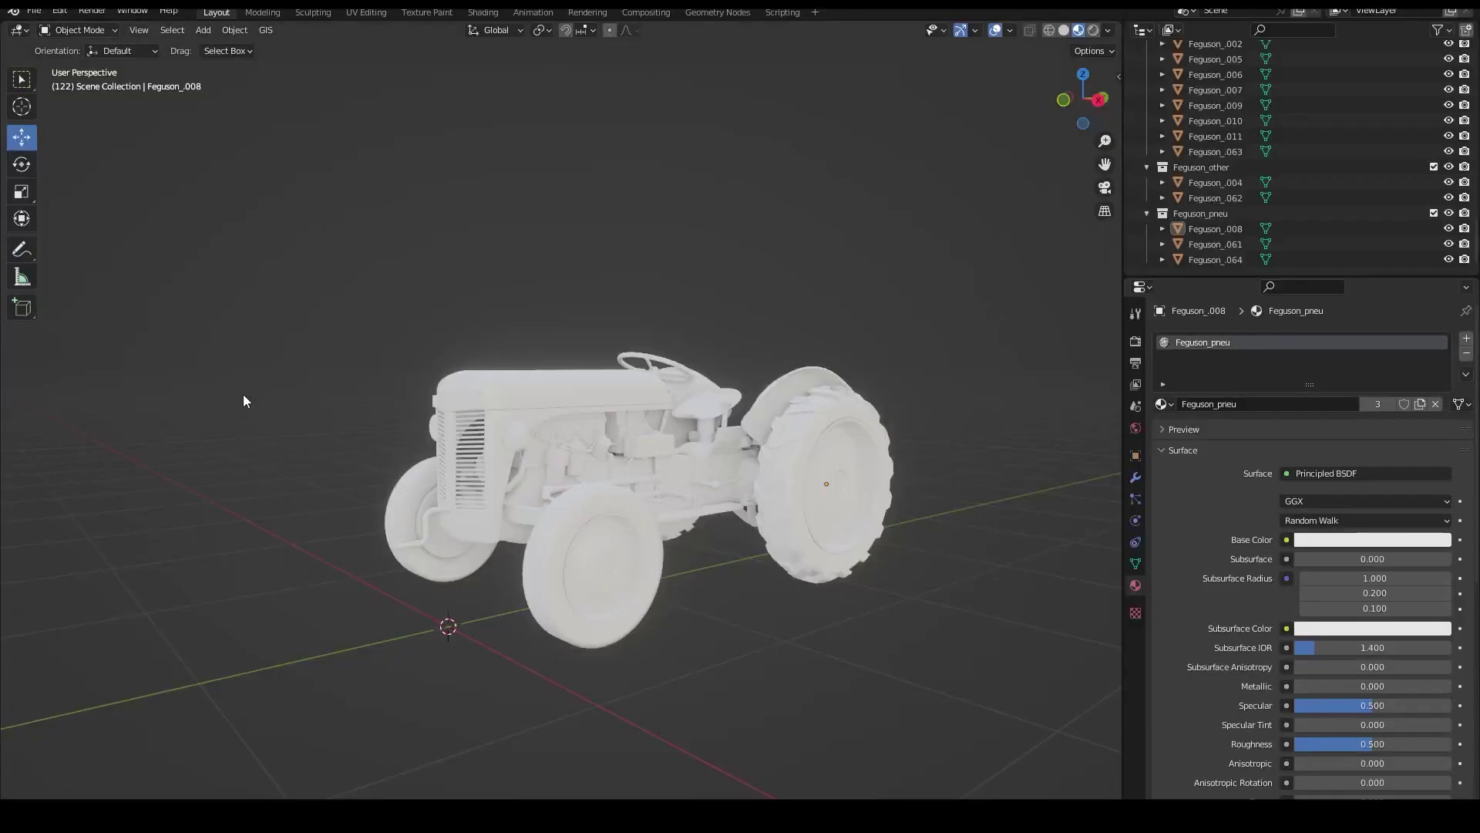
Select the tractor's hood, Feguson_011, and zoom in on it.
{"action": "middle_click_drag", "start_coordinate": [243, 395], "coordinate": [222, 396]}
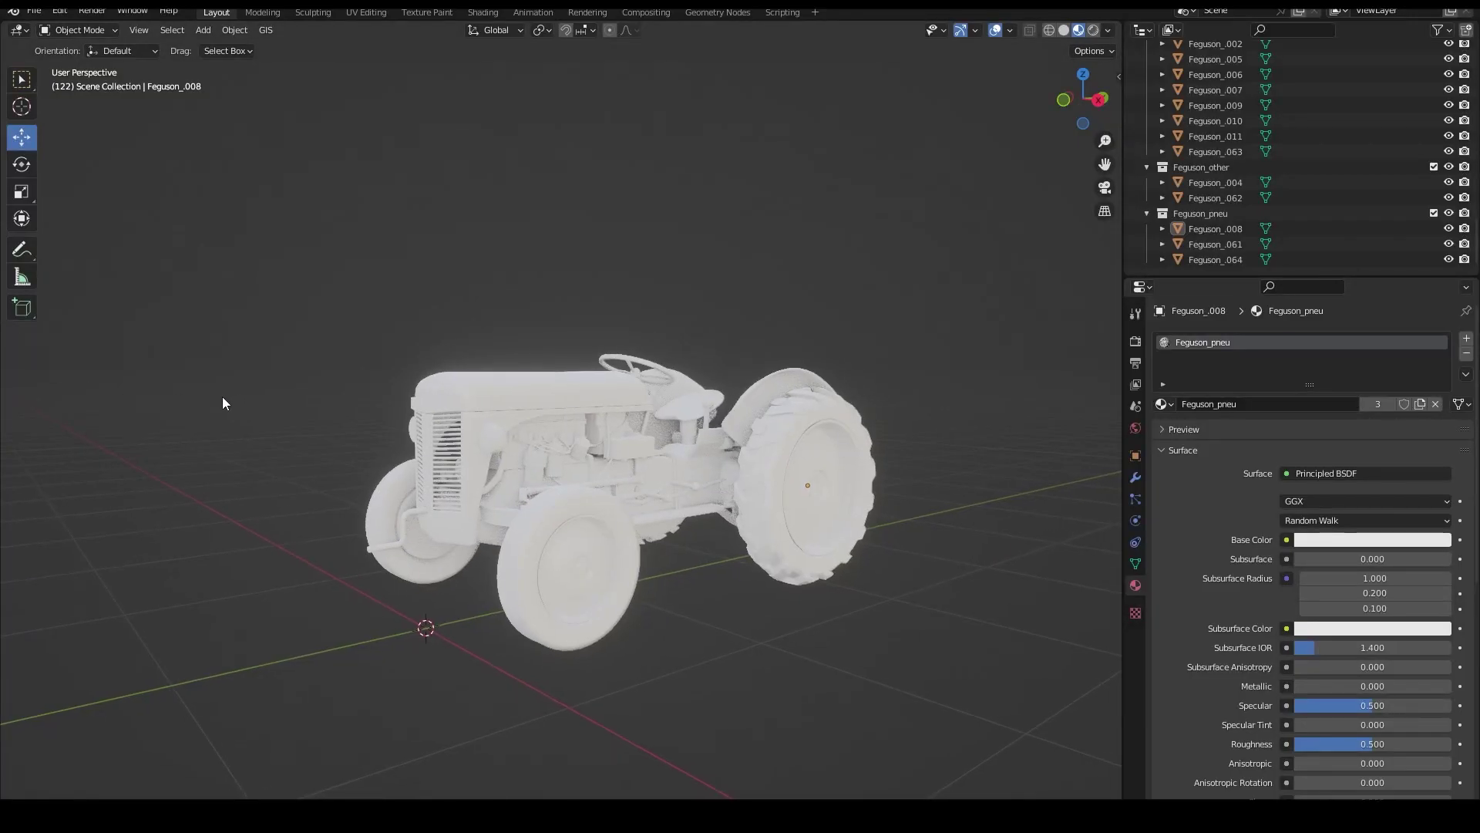
{"action": "left_click", "coordinate": [534, 387]}
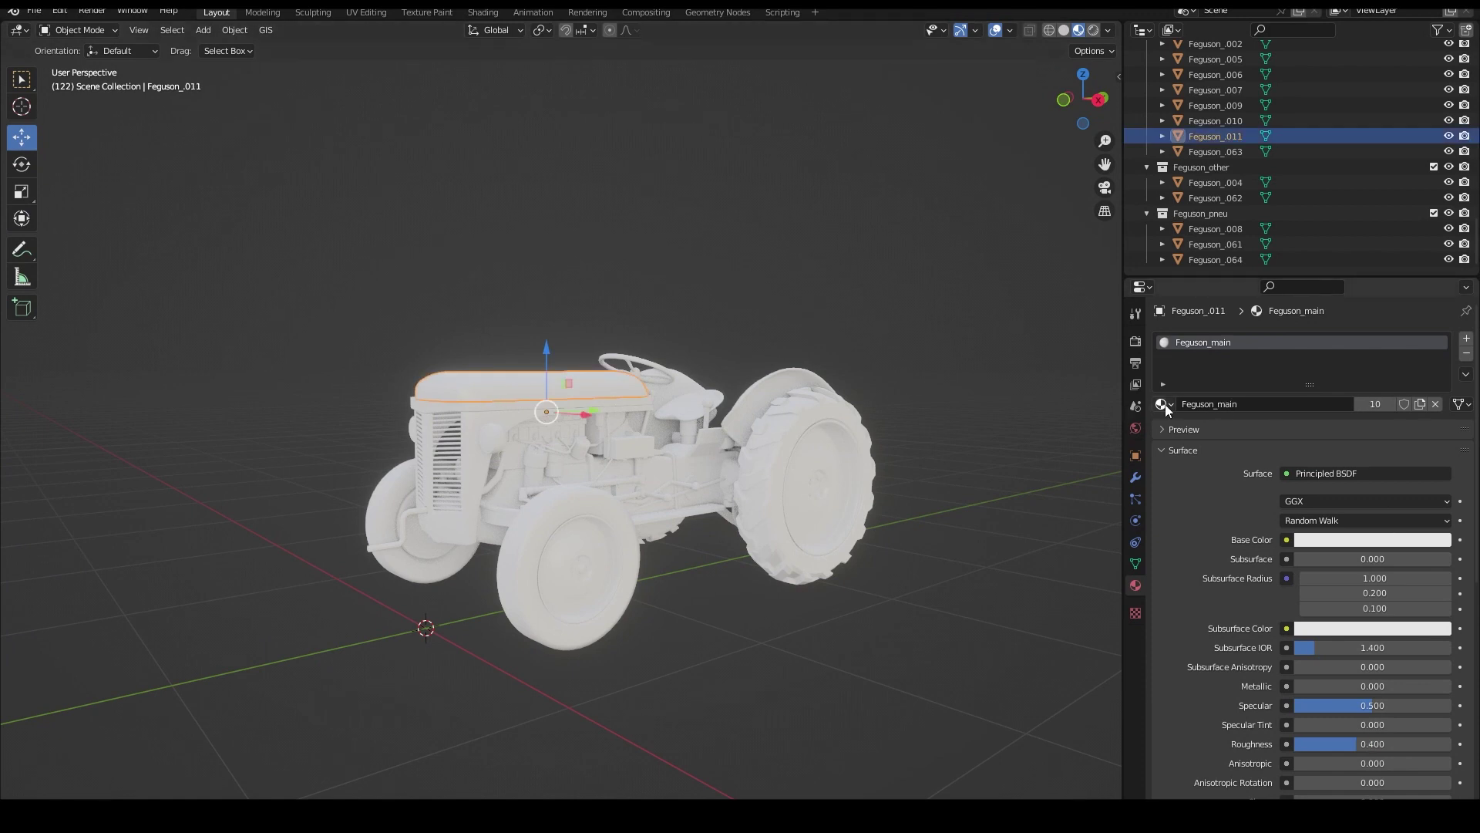
{"action": "scroll", "coordinate": [788, 577], "scroll_direction": "up", "scroll_amount": 2}
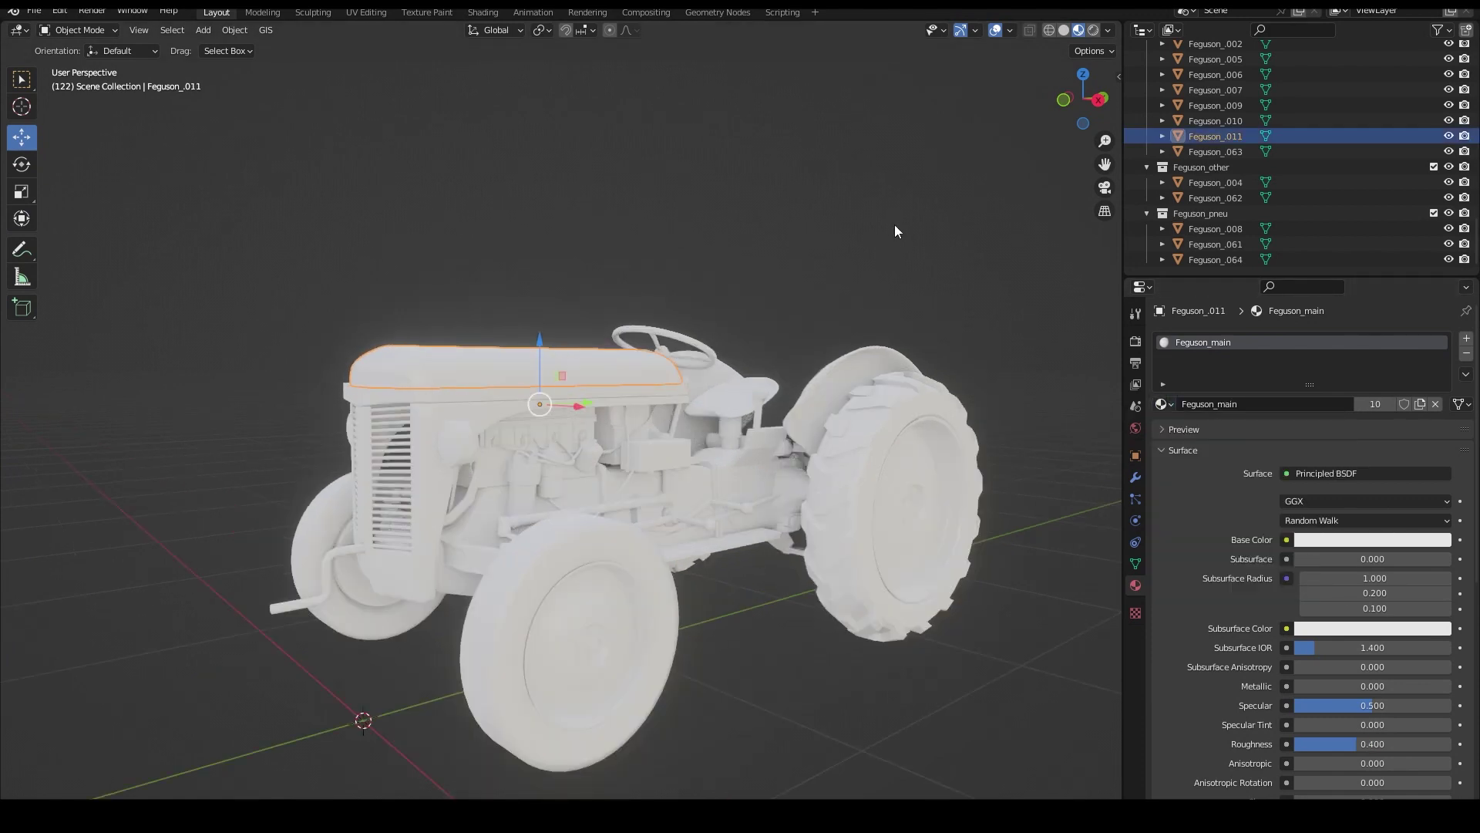
Turn on the Face Orientation overlay and select the red, inside-out hood.
{"action": "left_click", "coordinate": [1010, 31]}
{"action": "left_click", "coordinate": [964, 326]}
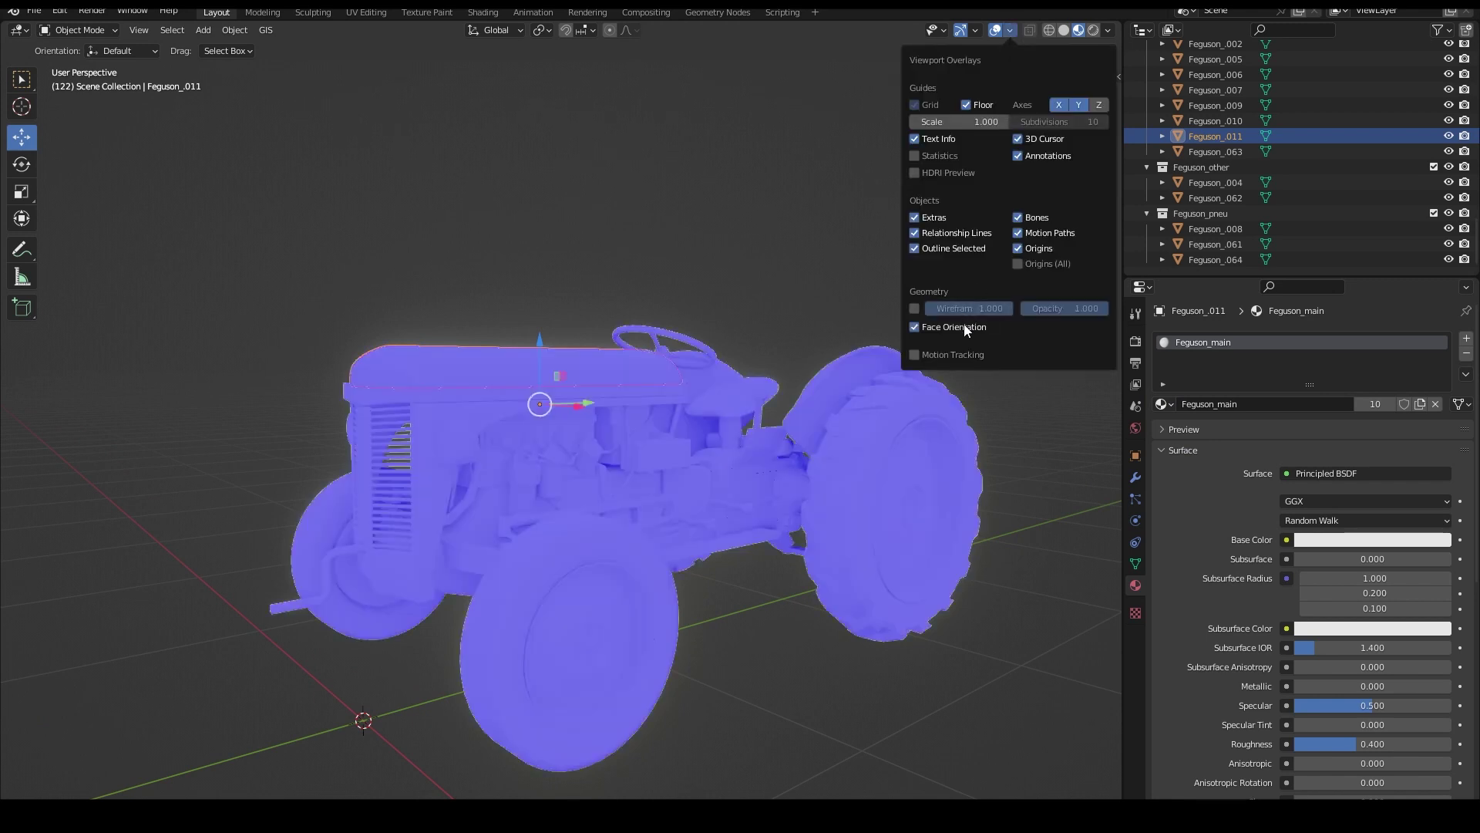
{"action": "middle_click_drag", "start_coordinate": [678, 429], "coordinate": [433, 474]}
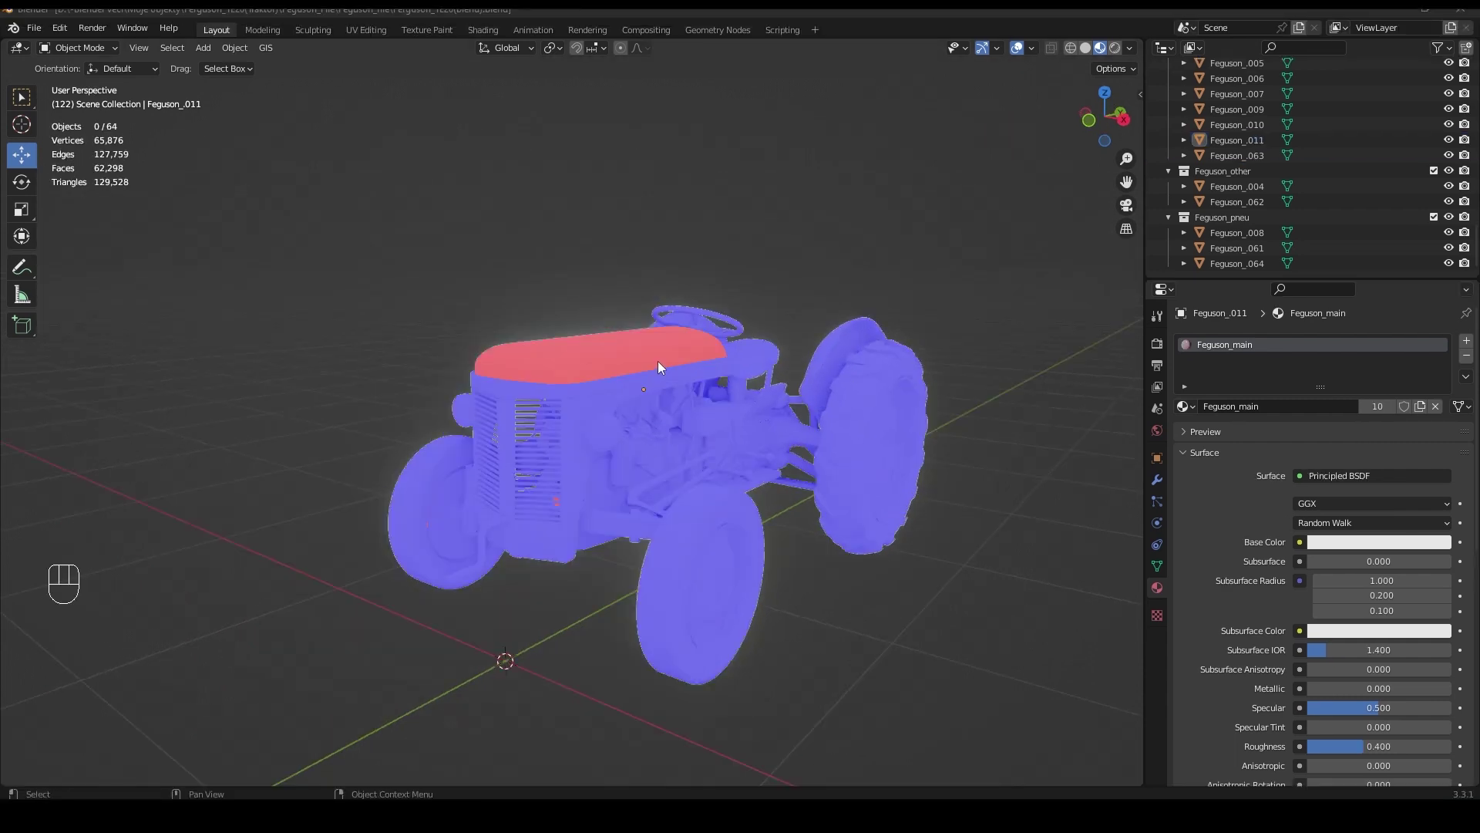
{"action": "left_click", "coordinate": [658, 367]}
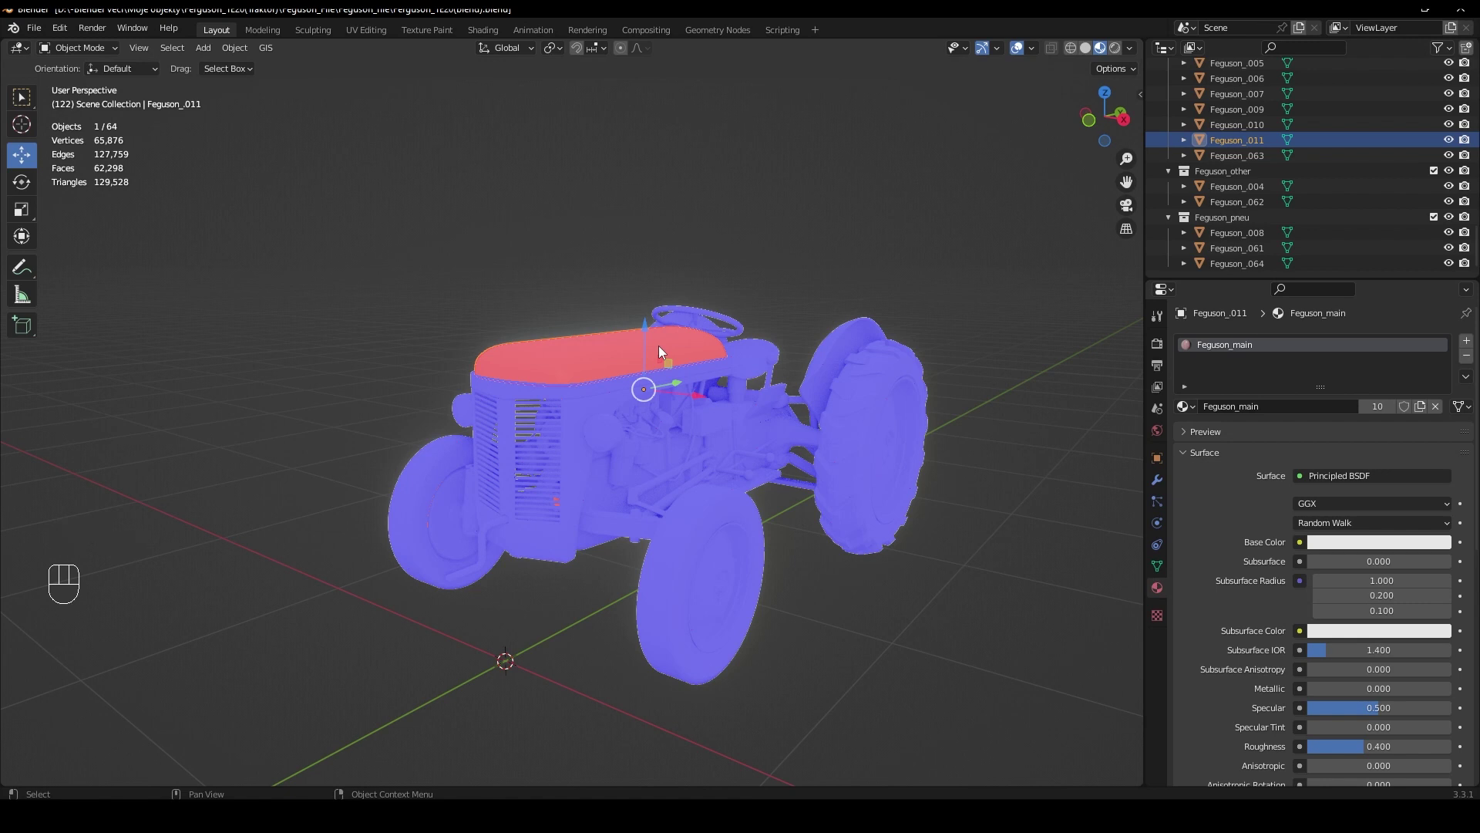
Flip all of the hood's normals in Edit Mode, then return to Object Mode.
{"action": "key", "text": "Tab"}
{"action": "key", "text": "a"}
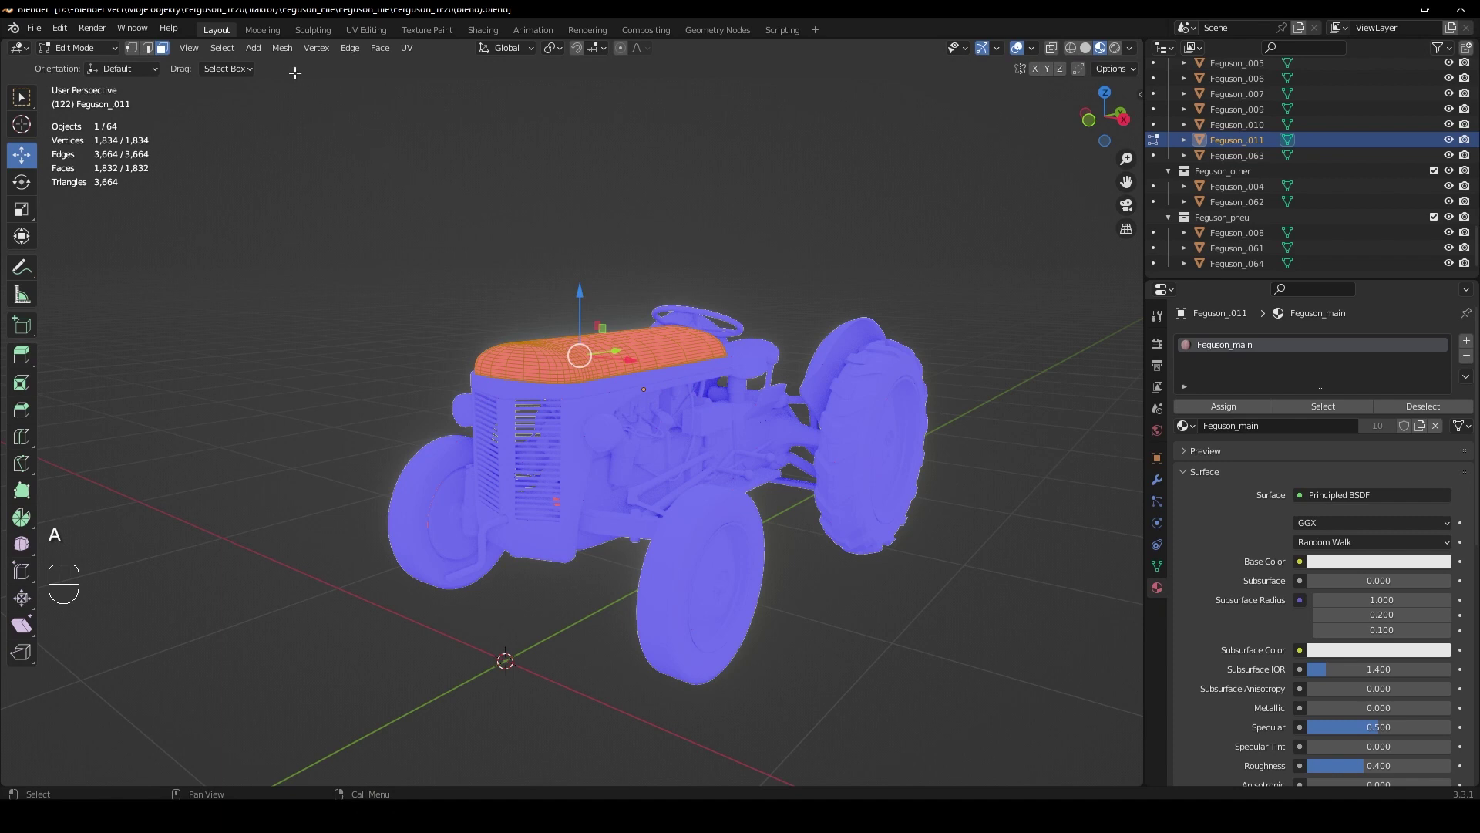
{"action": "left_click", "coordinate": [282, 48]}
{"action": "mouse_move", "coordinate": [332, 321]}
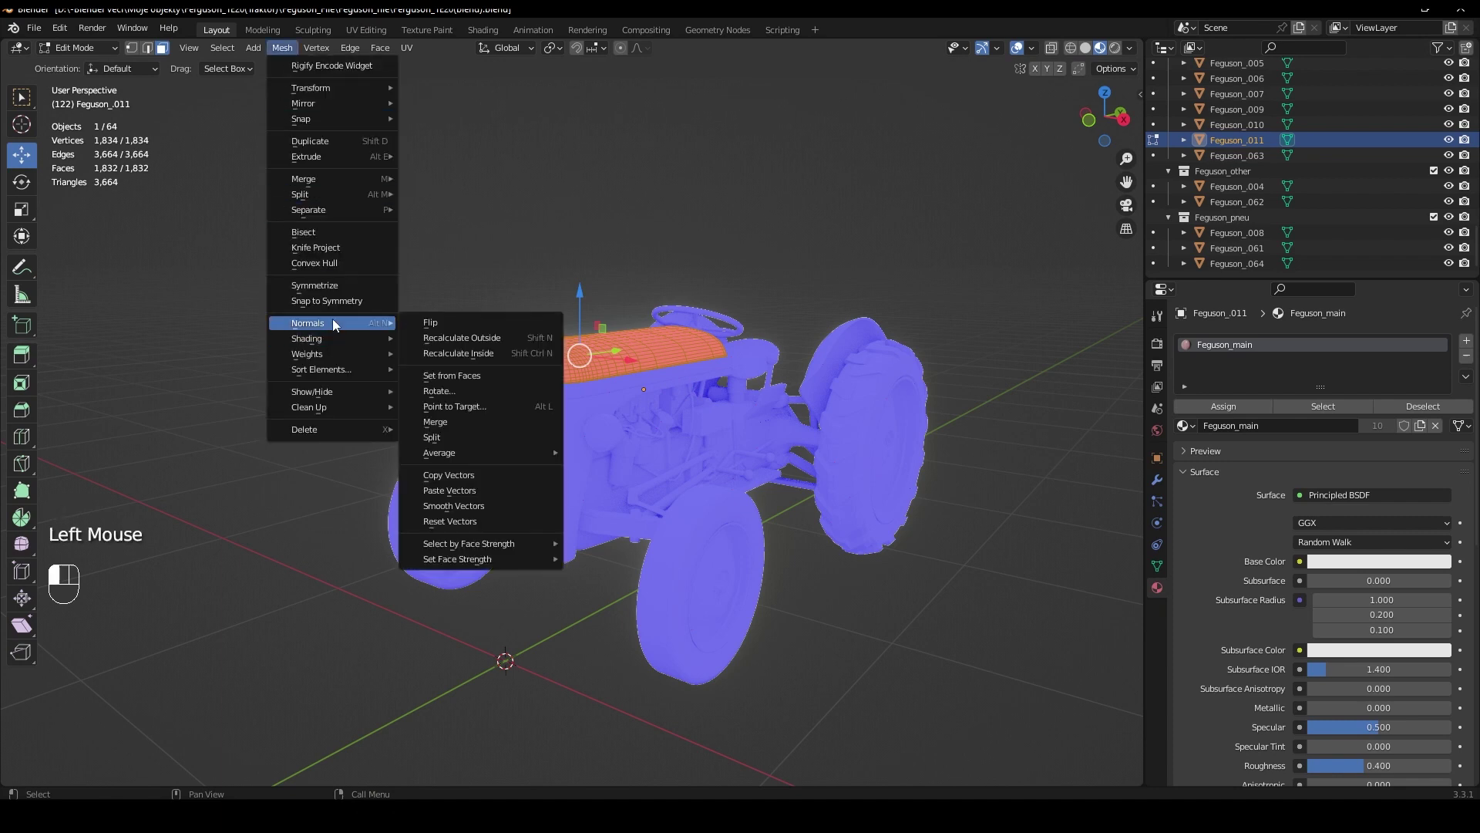
{"action": "left_click", "coordinate": [433, 324]}
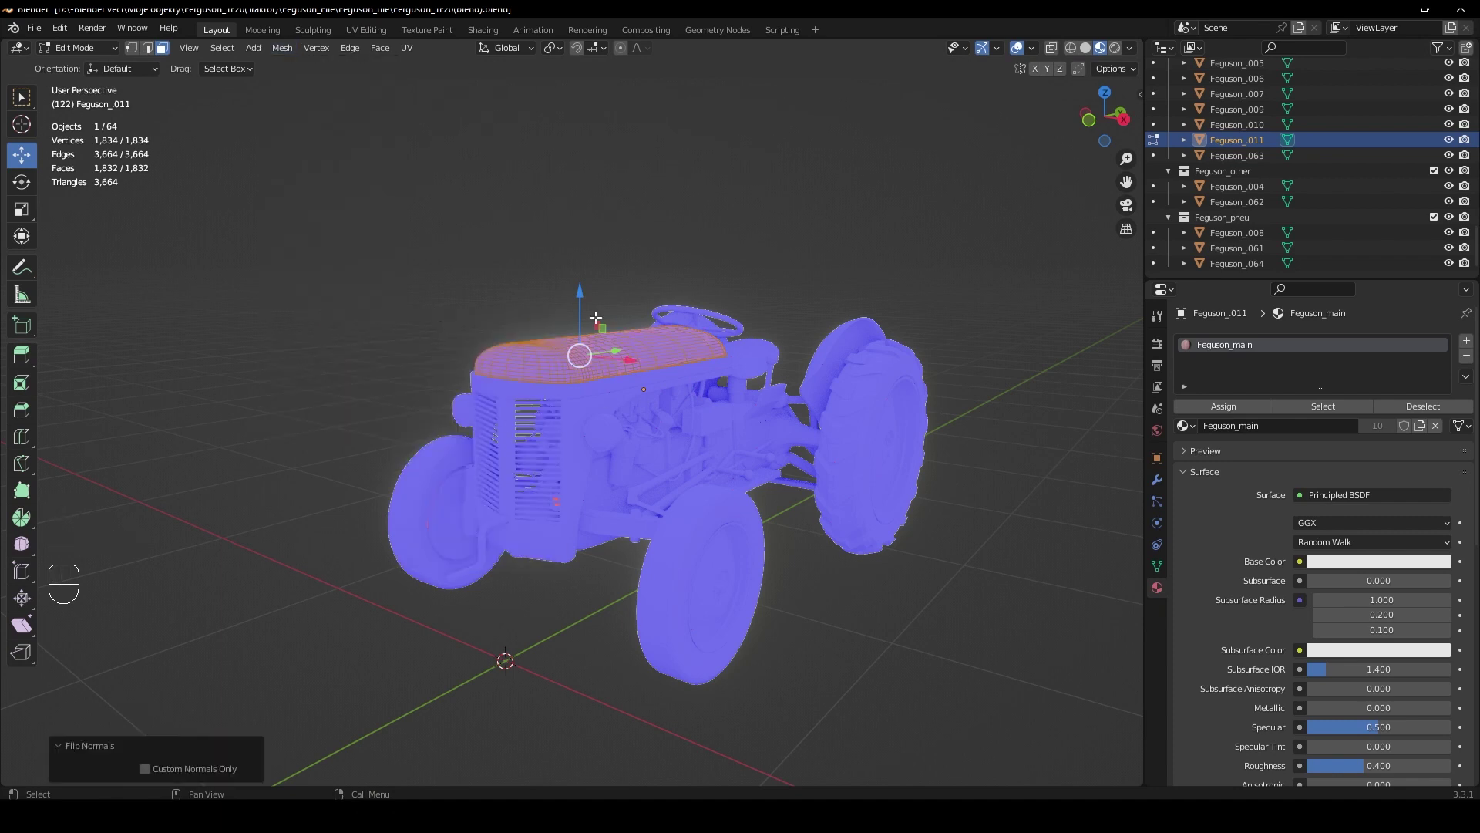
{"action": "key", "text": "Tab"}
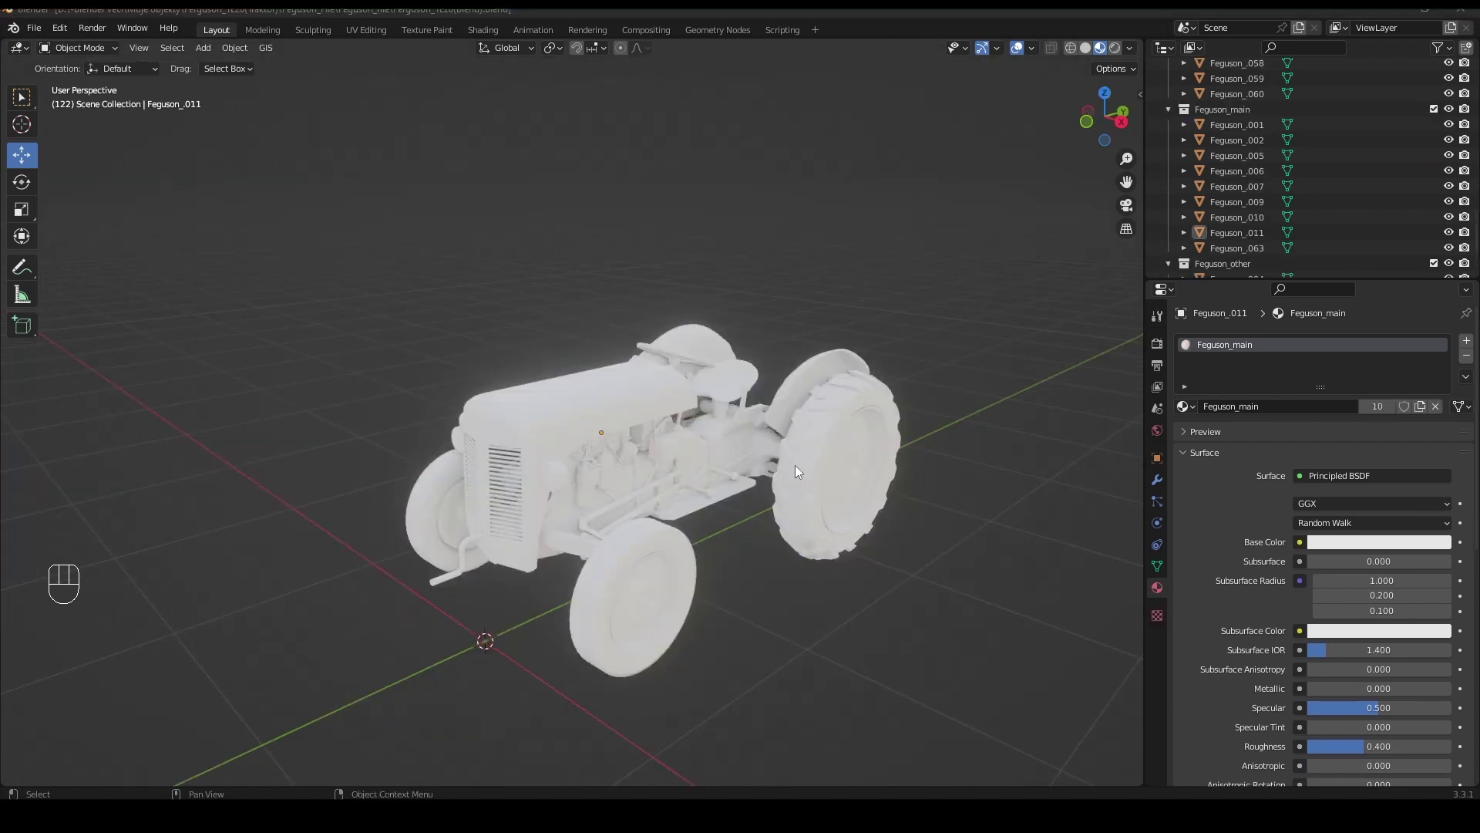
Smart UV Project all Feguson_main parts, Feguson_001 through Feguson_063.
{"action": "scroll", "coordinate": [940, 308], "scroll_direction": "up", "scroll_amount": 2}
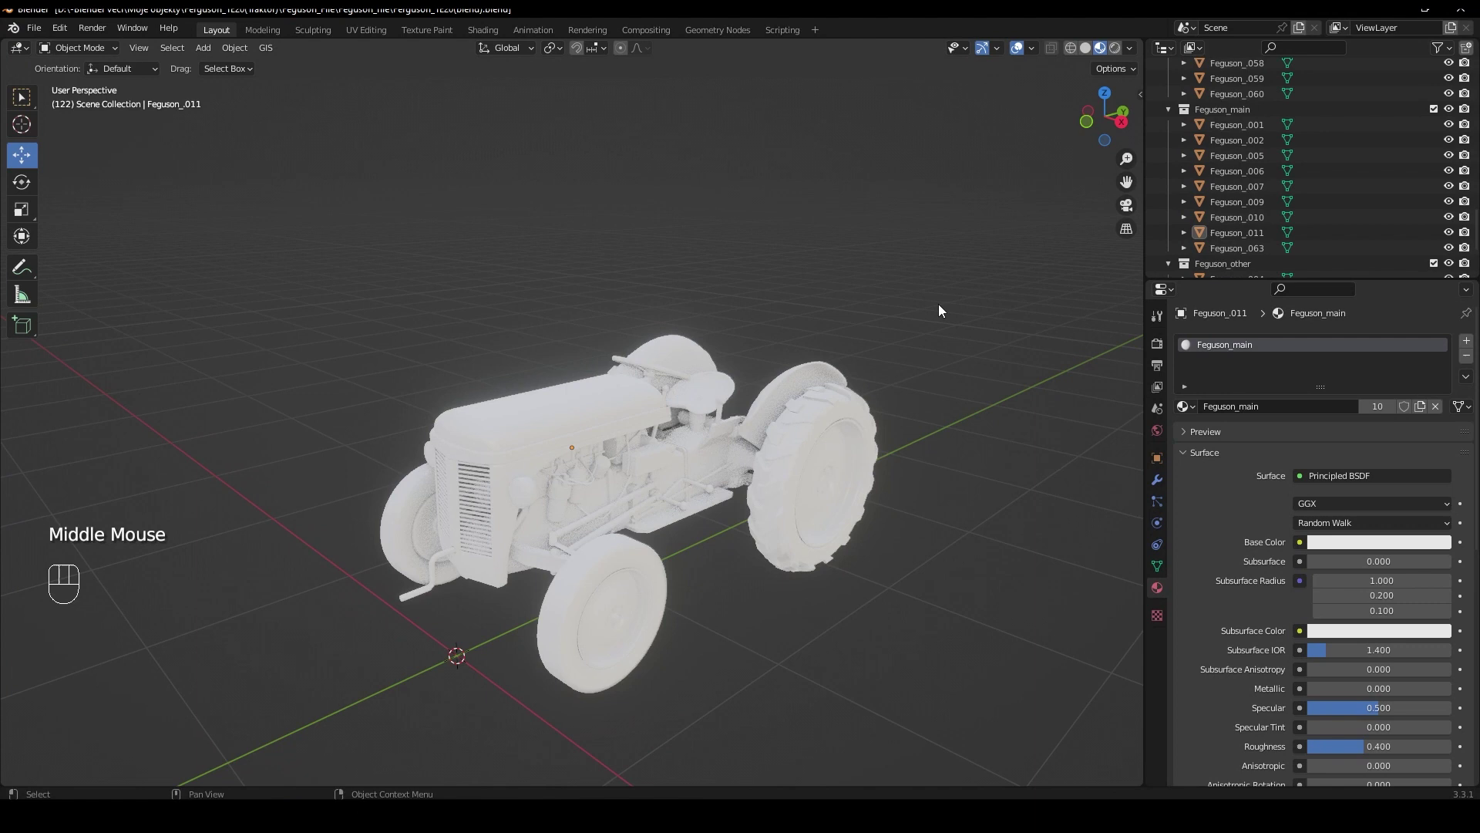
{"action": "left_click", "coordinate": [1235, 126]}
{"action": "left_click", "coordinate": [1252, 242], "text": "shift"}
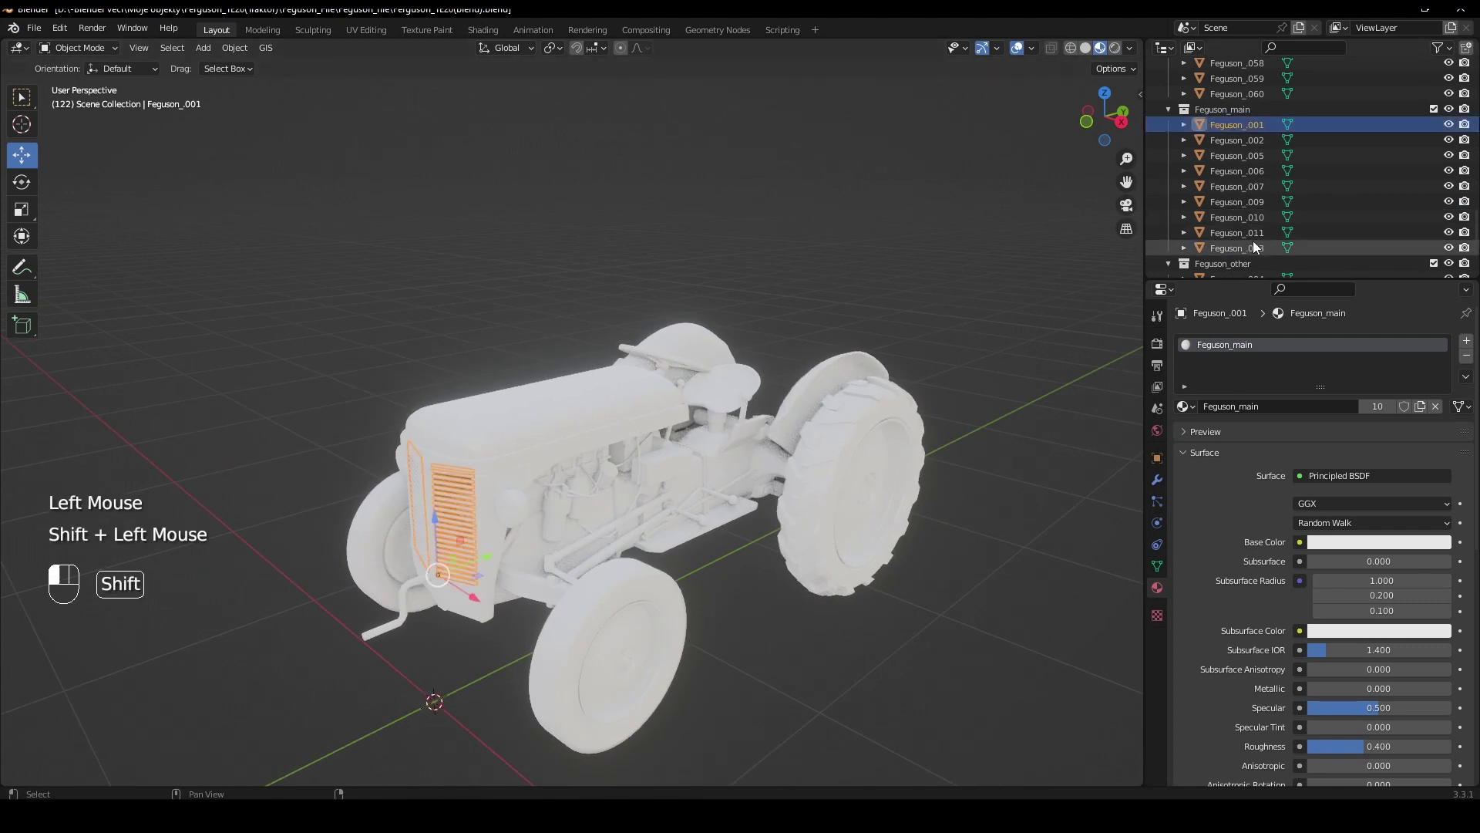
{"action": "key", "text": "Tab"}
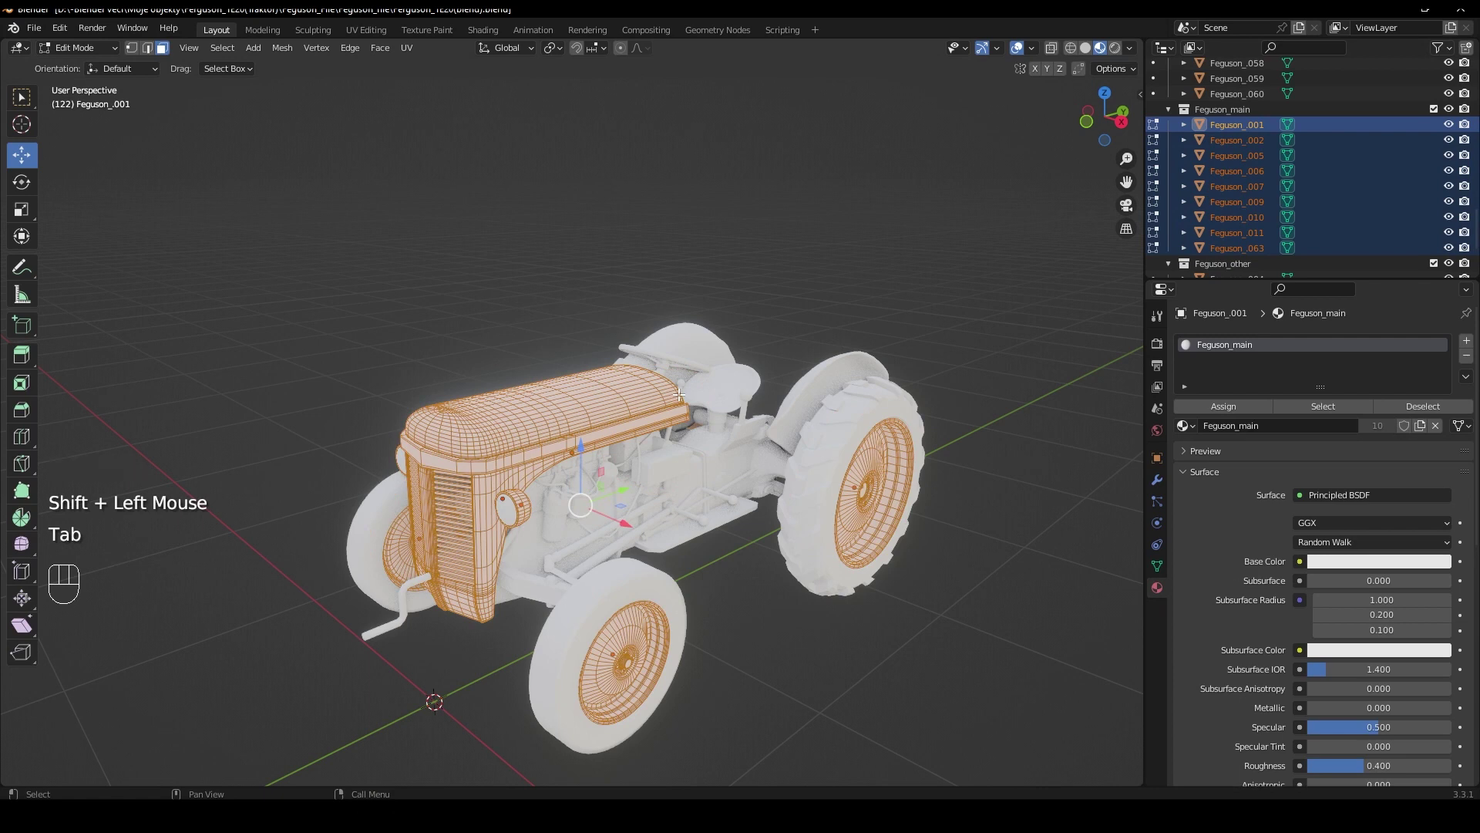
{"action": "key", "text": "a"}
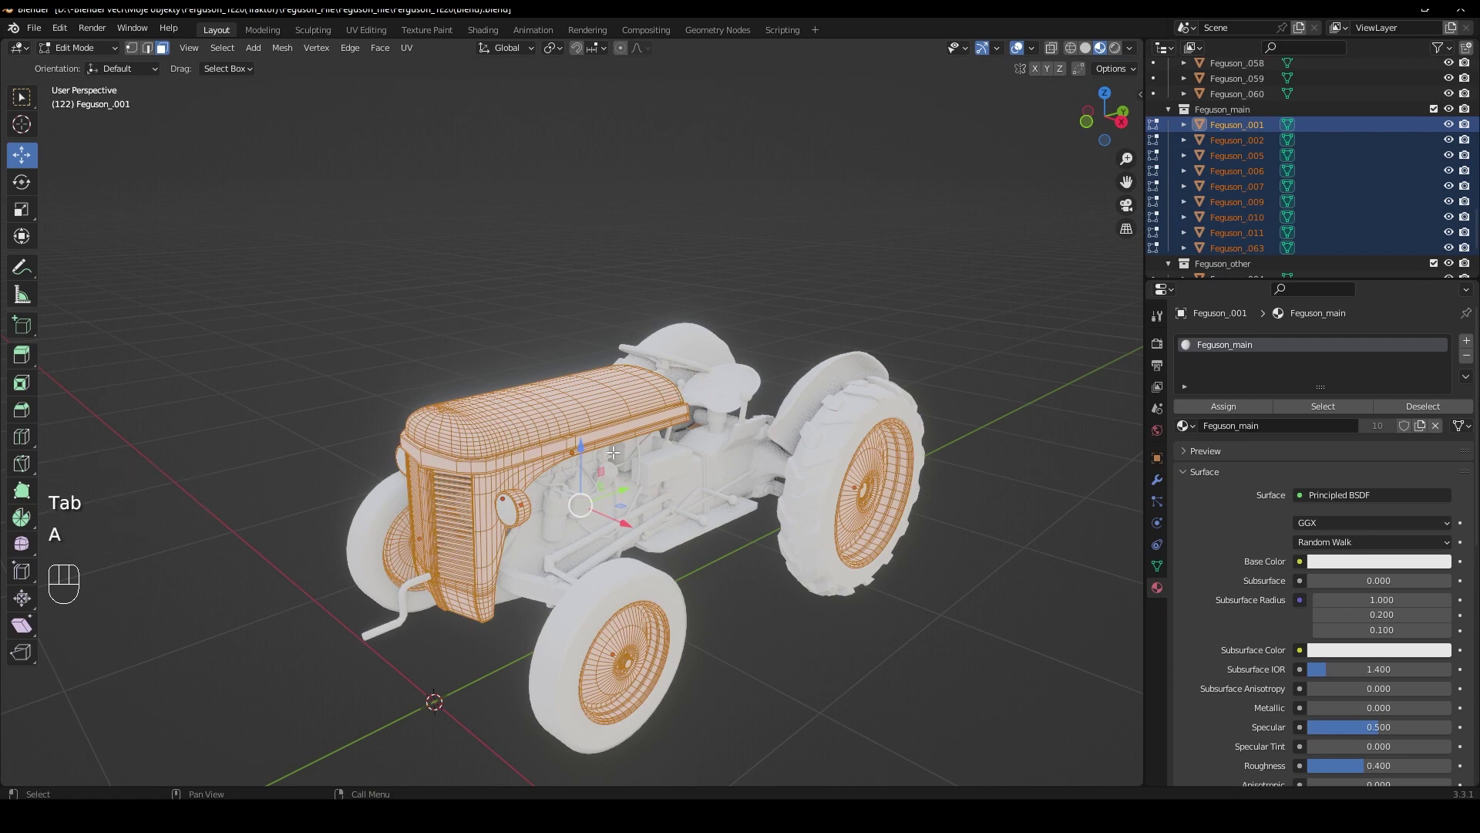
{"action": "middle_click_drag", "start_coordinate": [614, 452], "coordinate": [652, 438]}
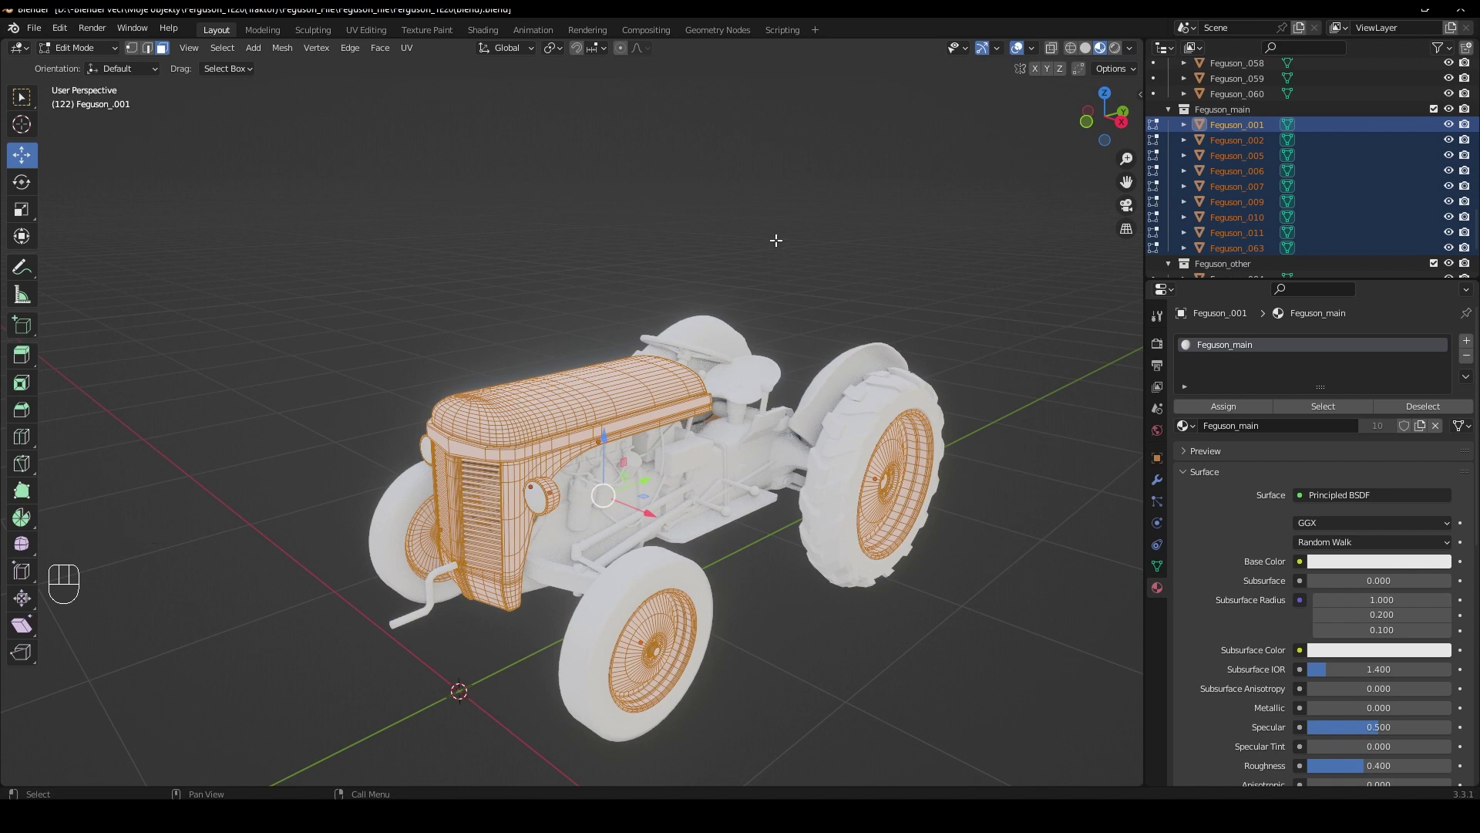
{"action": "key", "text": "a"}
{"action": "key", "text": "u"}
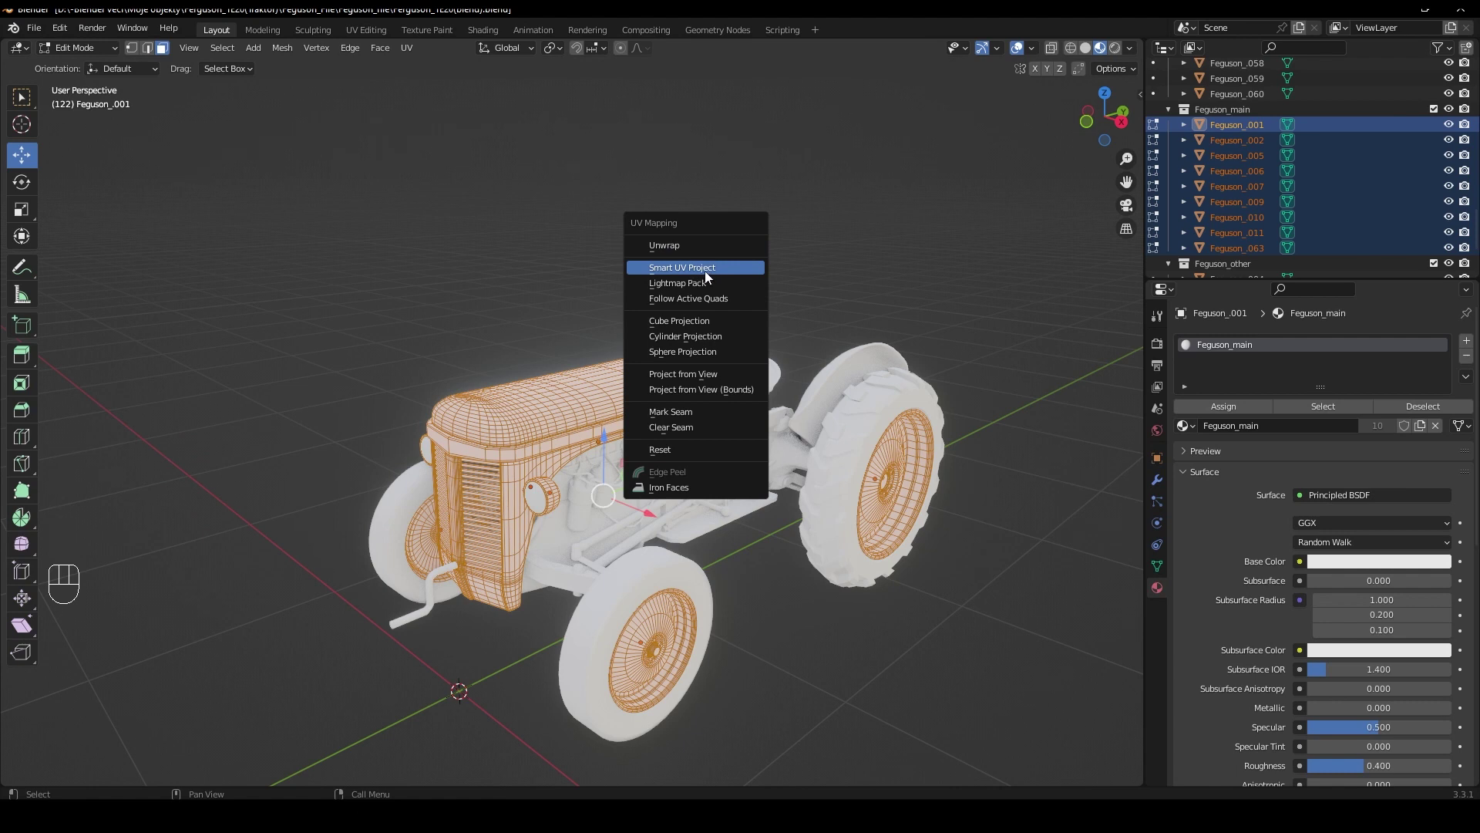
{"action": "left_click", "coordinate": [705, 270]}
{"action": "left_click", "coordinate": [734, 390]}
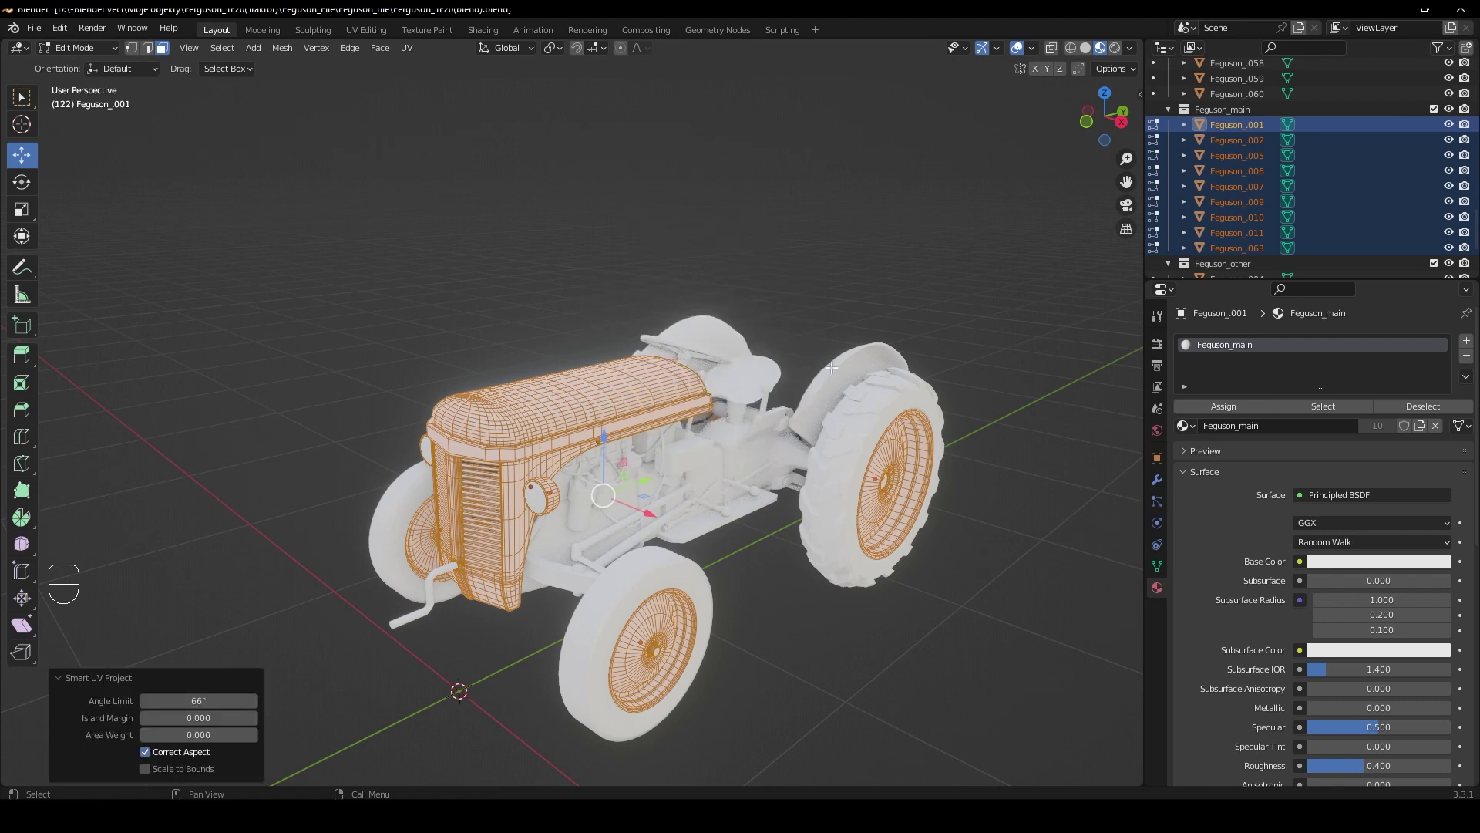
{"action": "key", "text": "Tab"}
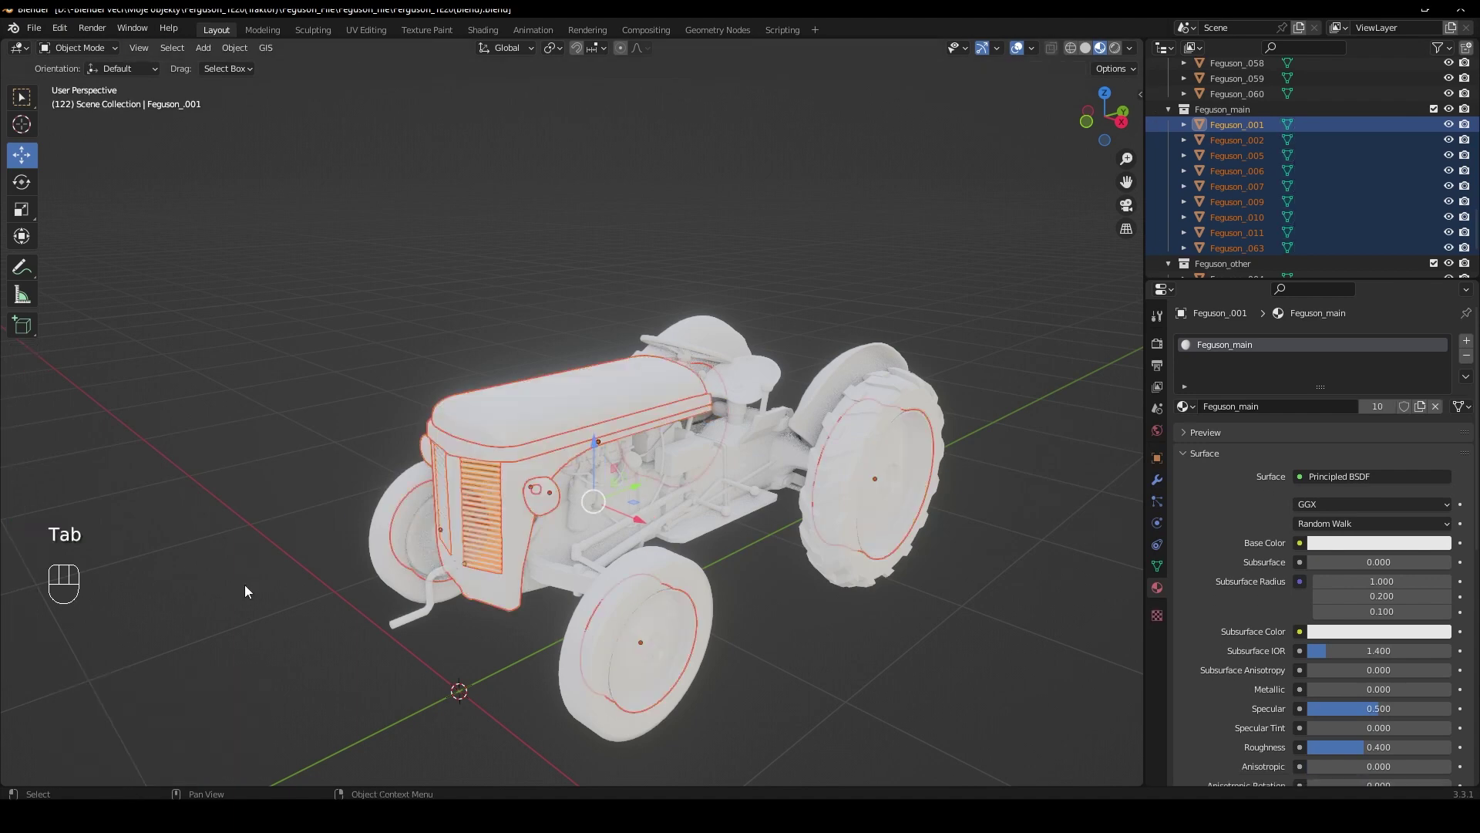
Split the viewport, make the lower area a UV Editor, and view the UV islands.
{"action": "left_click_drag", "start_coordinate": [2, 779], "coordinate": [8, 339]}
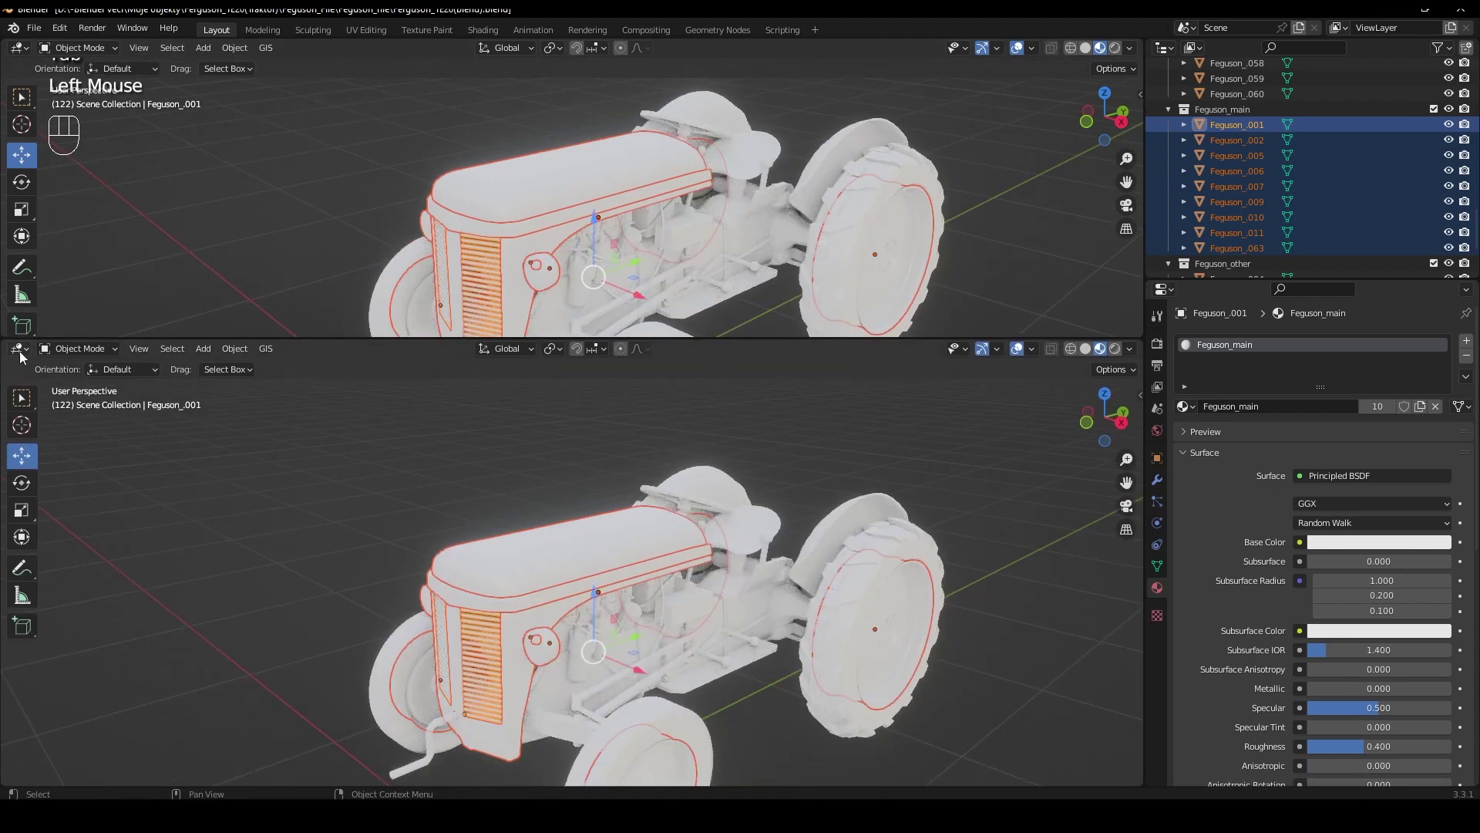
{"action": "left_click", "coordinate": [17, 349]}
{"action": "left_click", "coordinate": [54, 429]}
{"action": "key", "text": "Tab"}
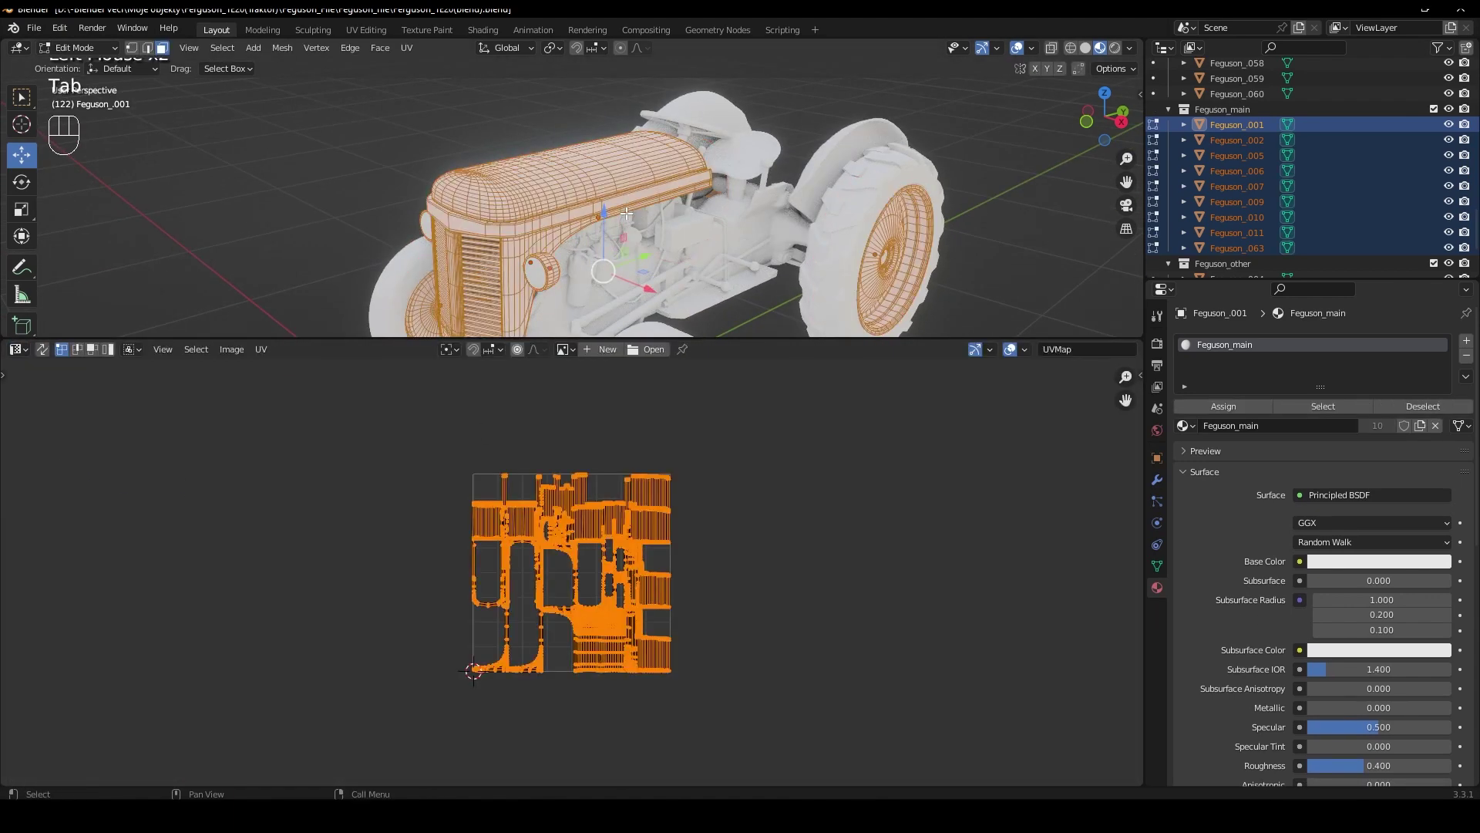
{"action": "scroll", "coordinate": [475, 572], "scroll_direction": "up", "scroll_amount": 2}
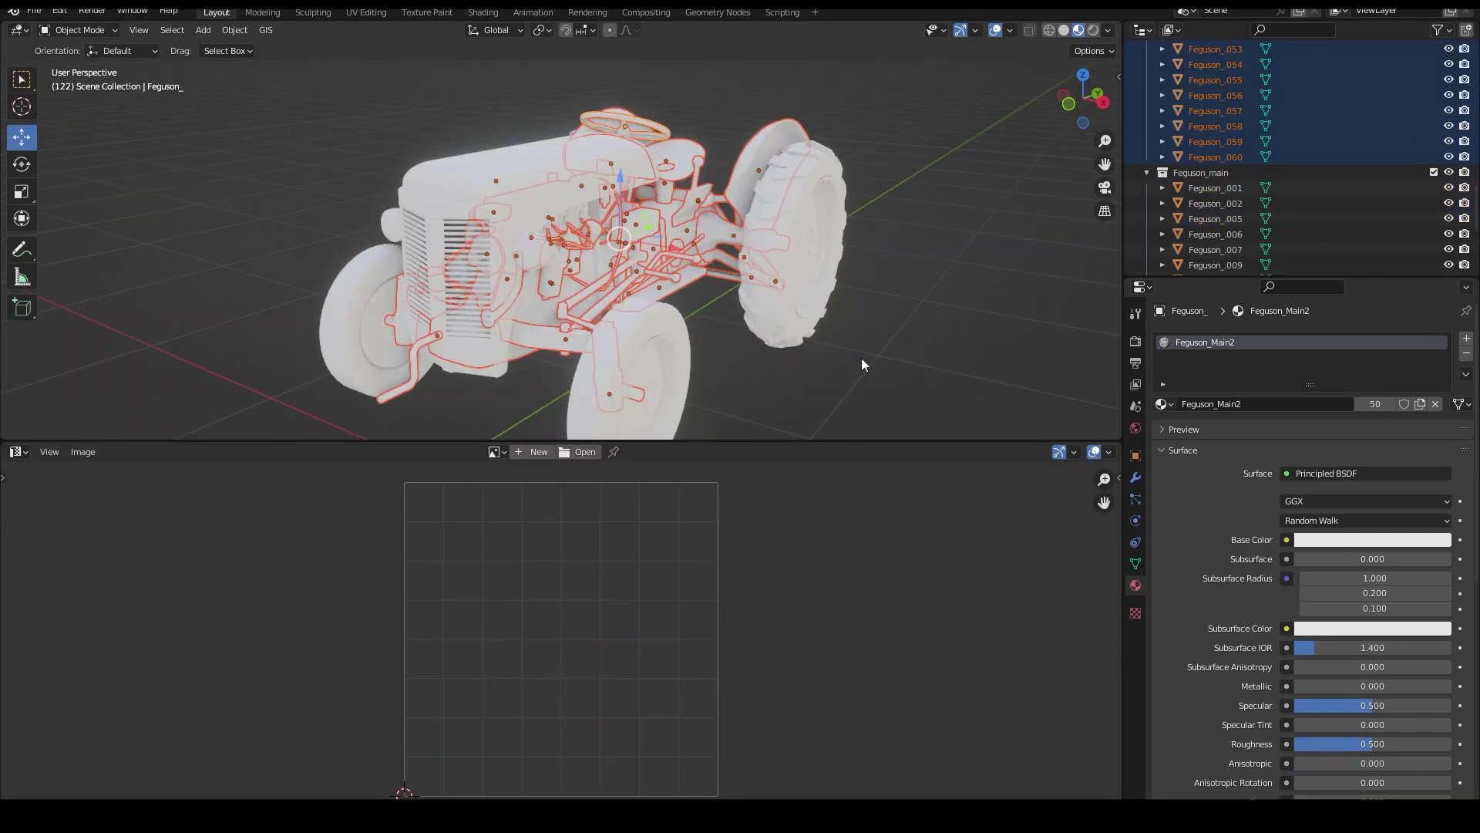
{"action": "left_click", "coordinate": [862, 358]}
{"action": "scroll", "coordinate": [774, 252], "scroll_direction": "down", "scroll_amount": 1}
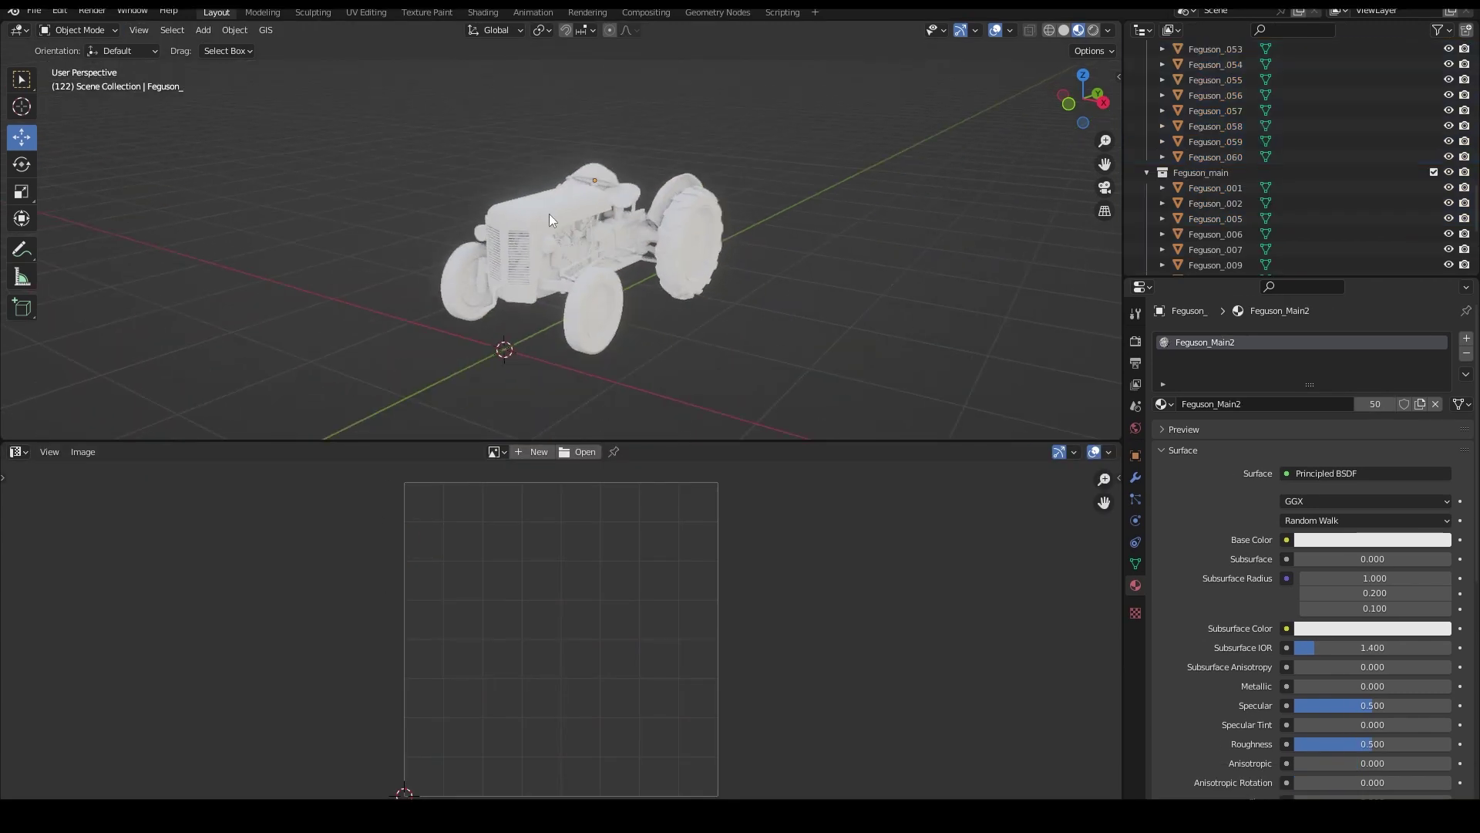
Start an FBX export with Object Types limited to Mesh, and review the remaining settings.
{"action": "left_click", "coordinate": [35, 11]}
{"action": "mouse_move", "coordinate": [106, 230]}
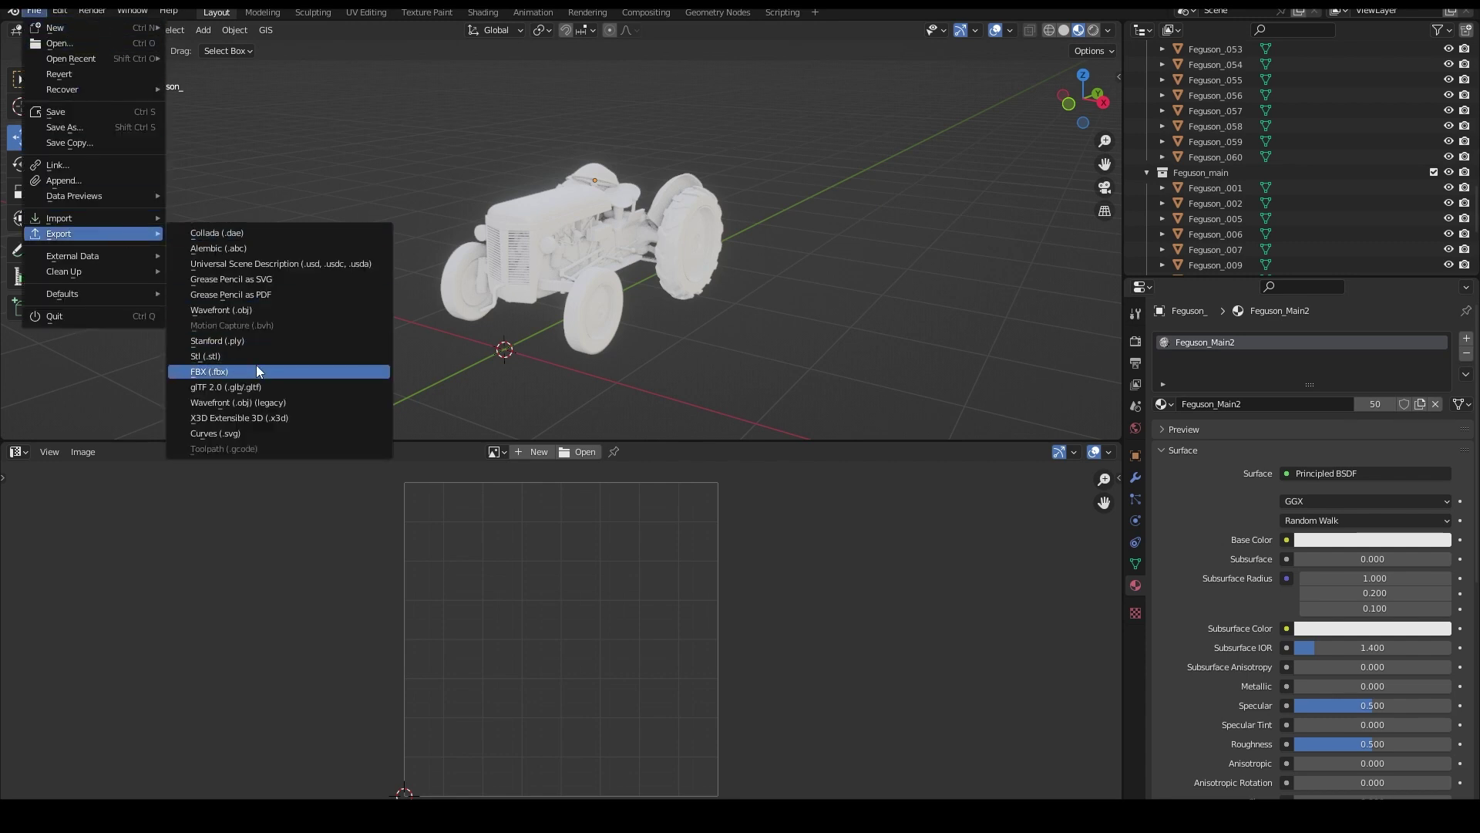
{"action": "left_click", "coordinate": [229, 371]}
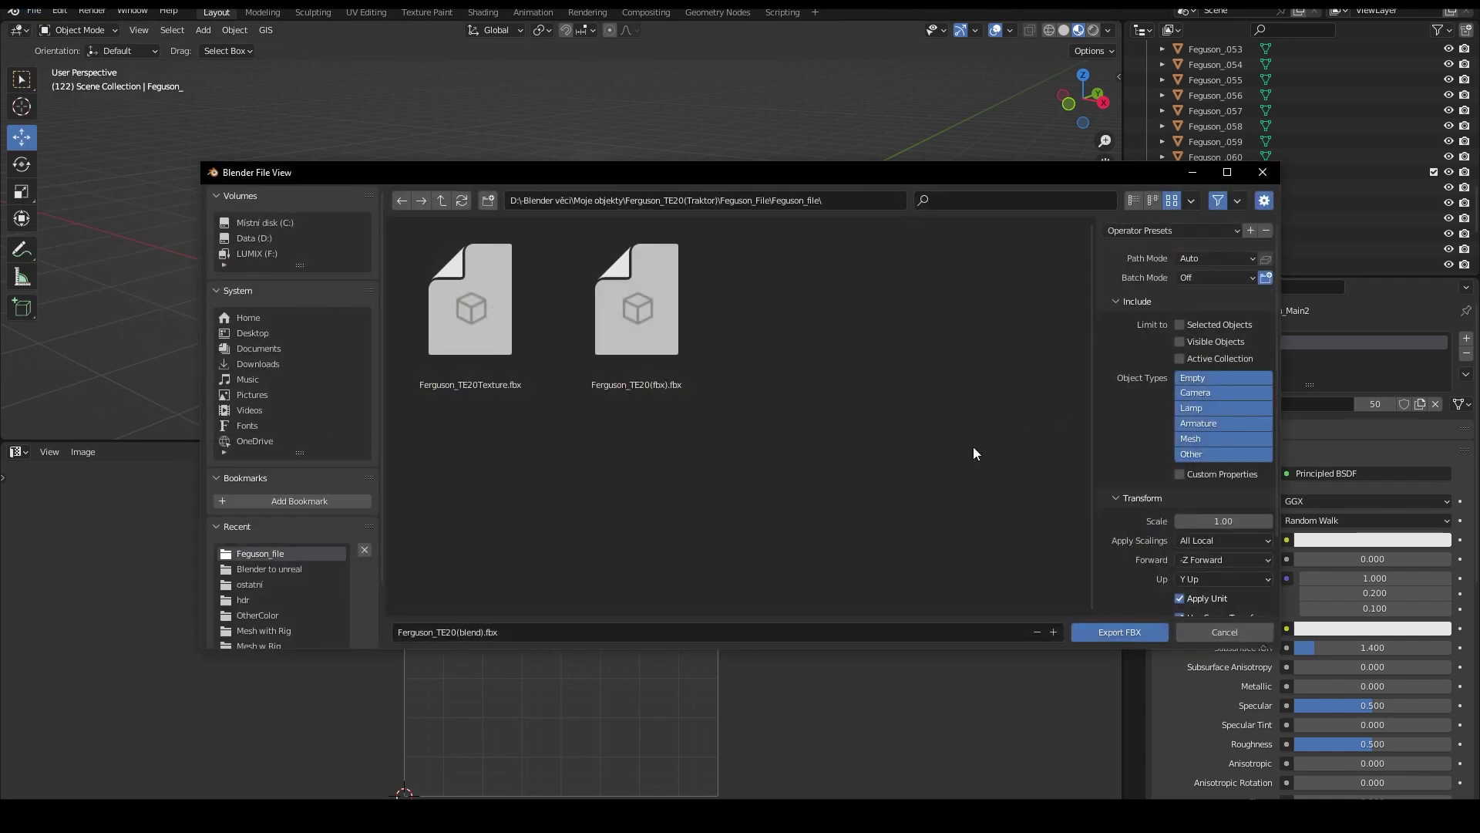
{"action": "left_click", "coordinate": [1199, 439]}
{"action": "scroll", "coordinate": [1152, 416], "scroll_direction": "down", "scroll_amount": 3}
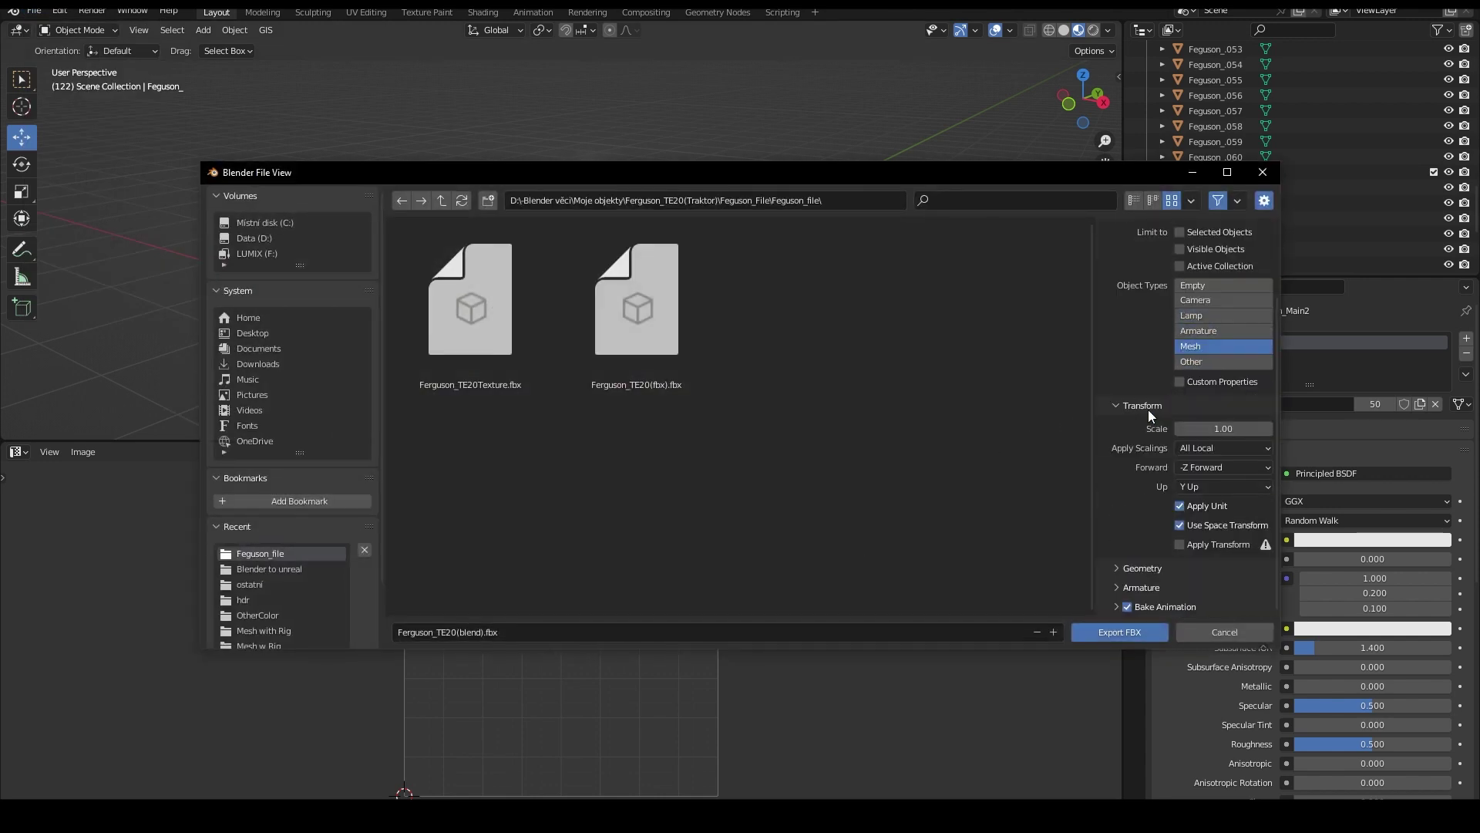
{"action": "scroll", "coordinate": [1145, 574], "scroll_direction": "down", "scroll_amount": 4}
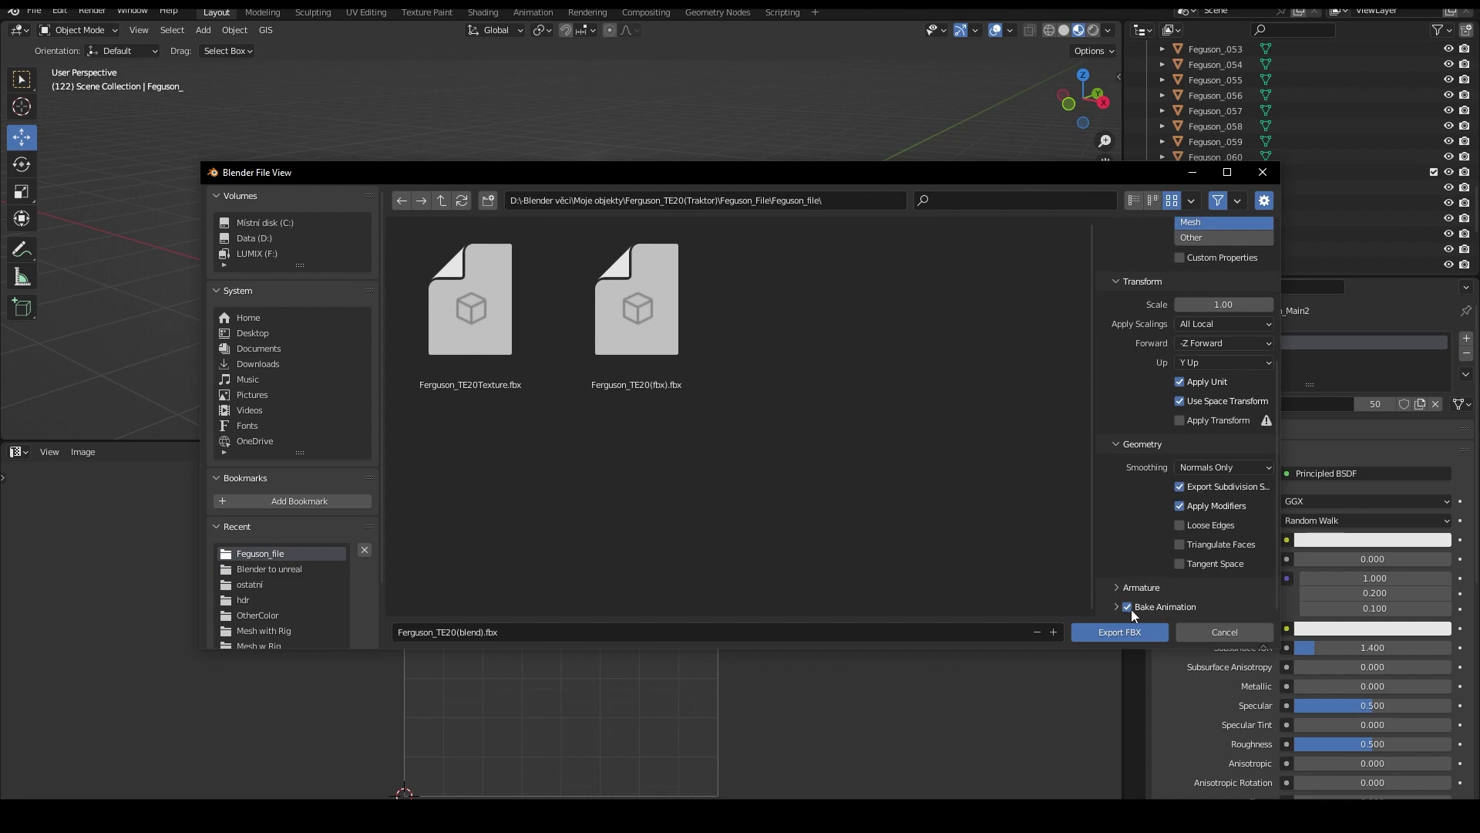
{"action": "scroll", "coordinate": [1150, 539], "scroll_direction": "up", "scroll_amount": 6}
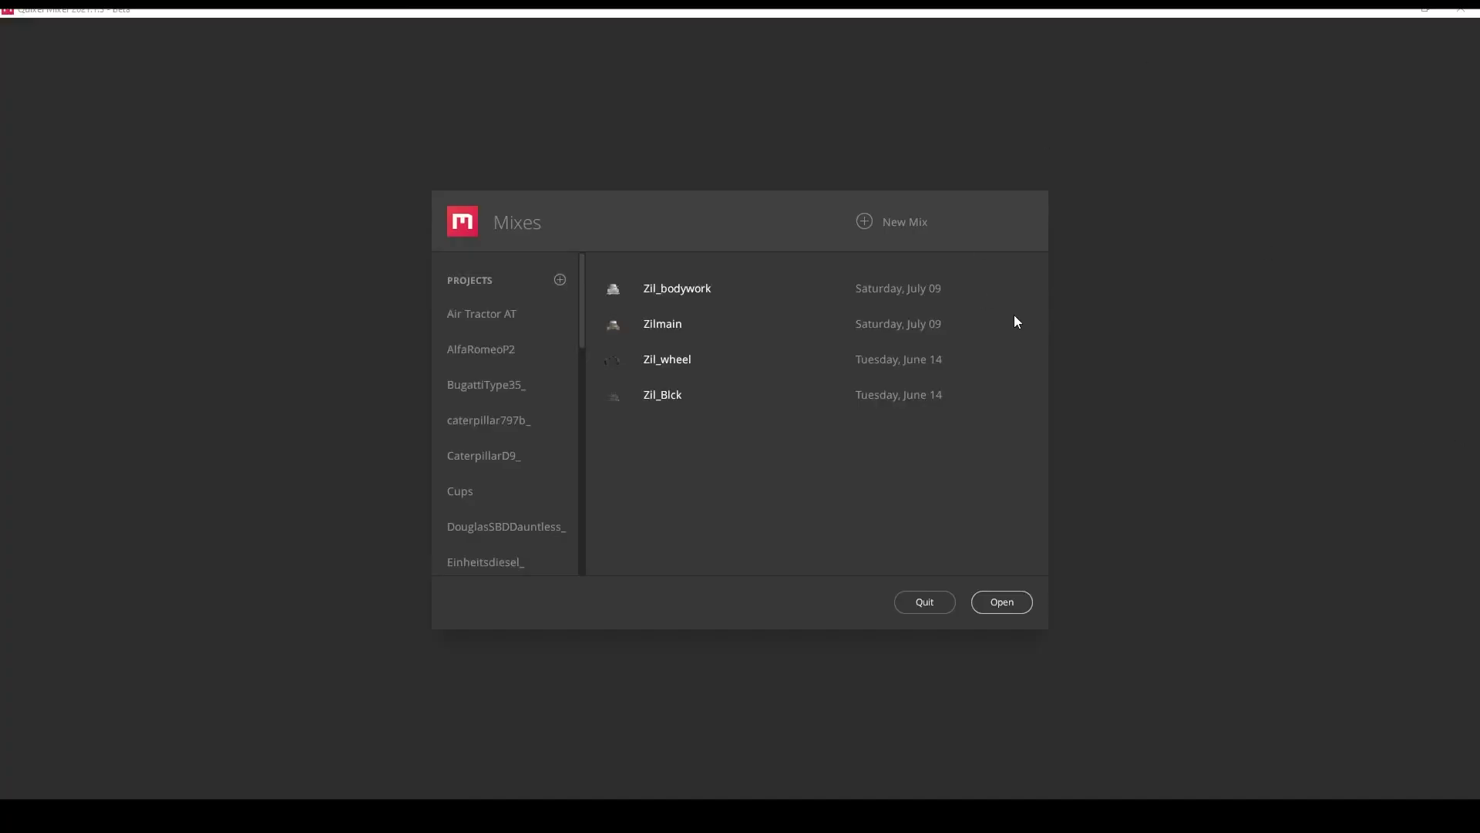
Create a new project named Tractor.
{"action": "left_click", "coordinate": [560, 280]}
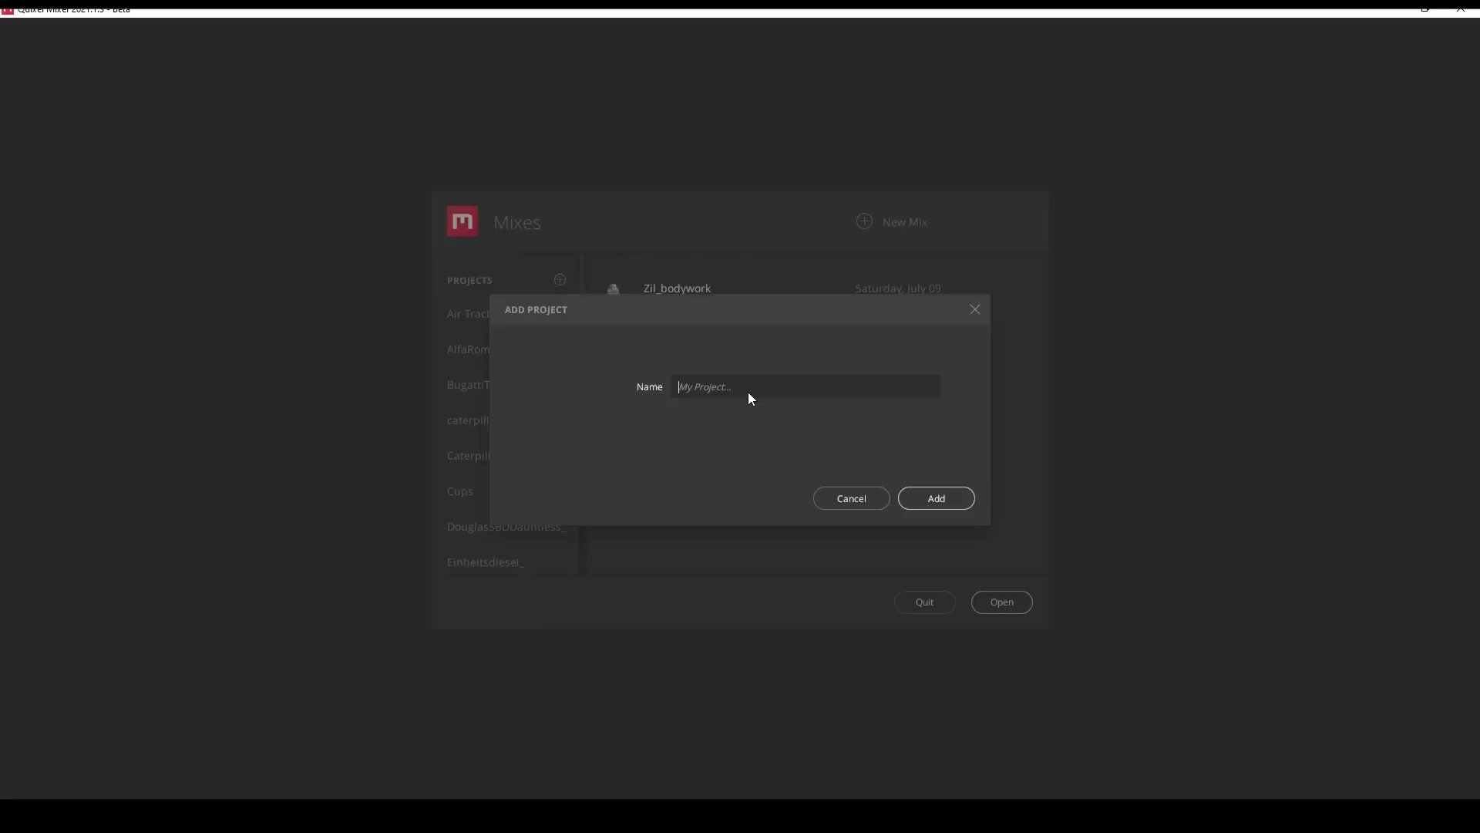
{"action": "type", "text": "Tractor"}
{"action": "left_click", "coordinate": [936, 502]}
Create a new mix named Tractor at 4096 px working resolution.
{"action": "left_click", "coordinate": [869, 224]}
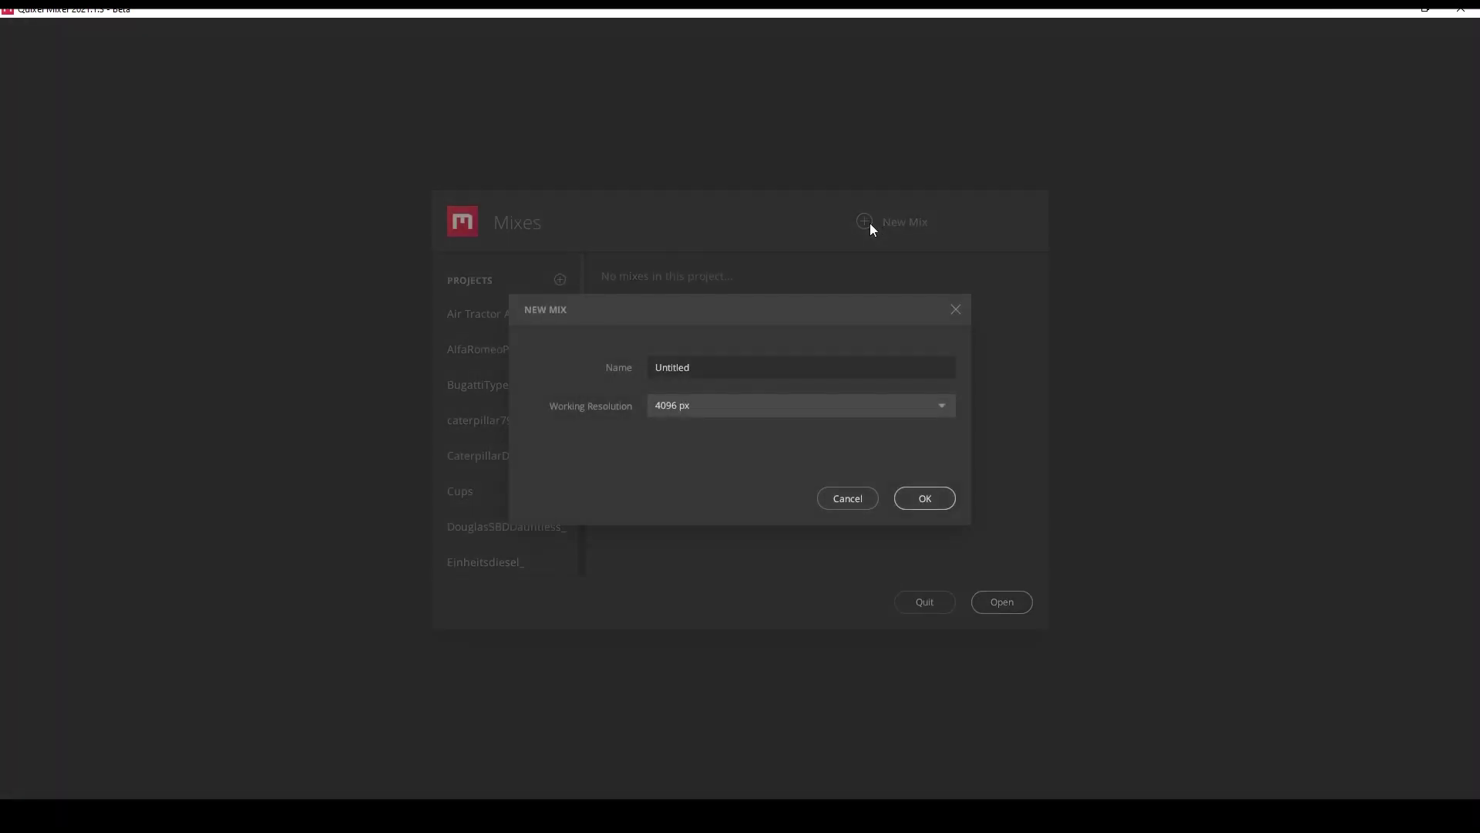
{"action": "double_click", "coordinate": [756, 359]}
{"action": "type", "text": "Trea"}
{"action": "key", "text": "BackSpace"}
{"action": "key", "text": "BackSpace"}
{"action": "type", "text": "actor"}
{"action": "left_click", "coordinate": [885, 405]}
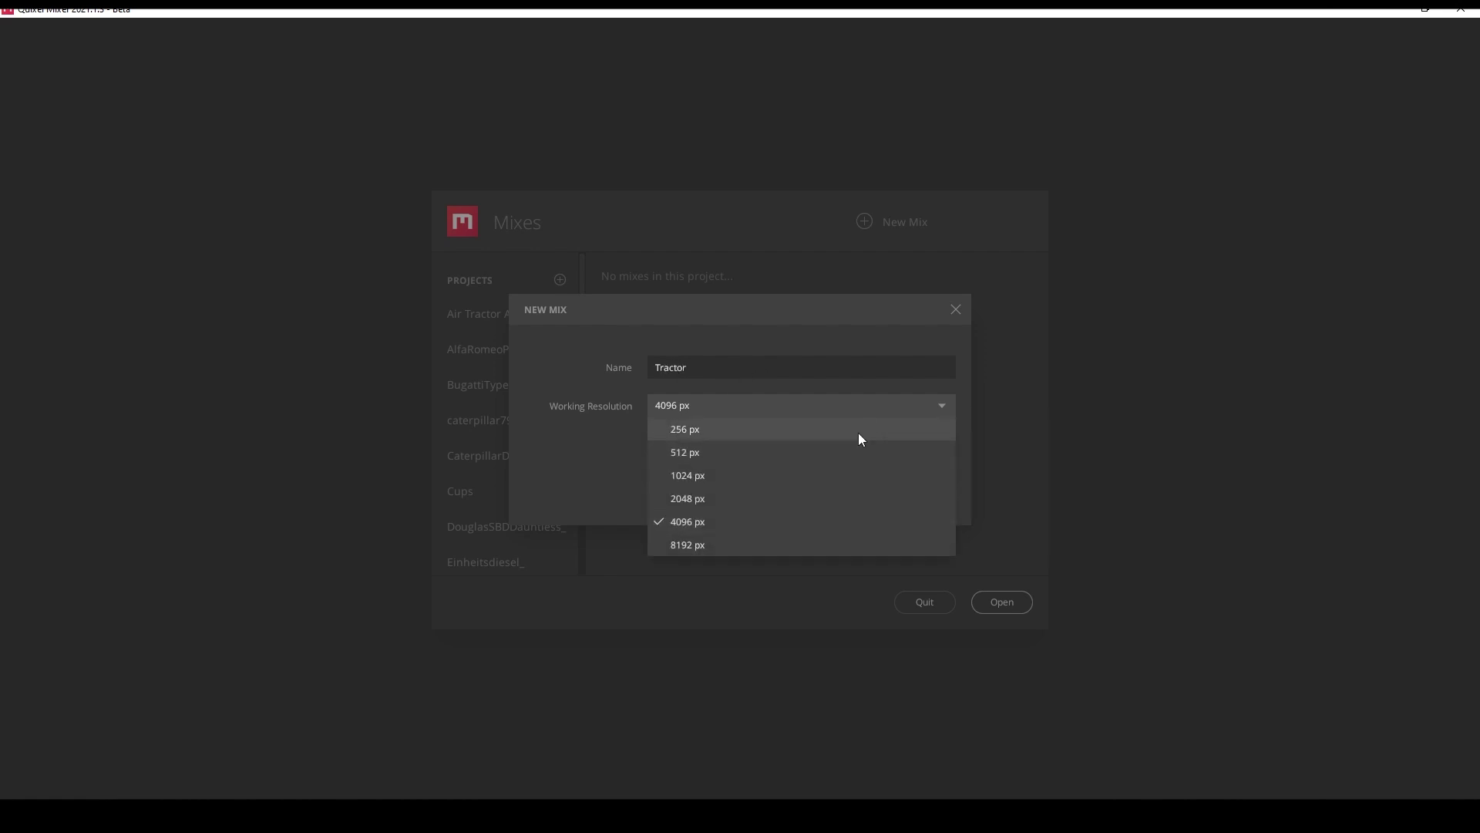
{"action": "left_click", "coordinate": [820, 516]}
{"action": "left_click", "coordinate": [925, 501]}
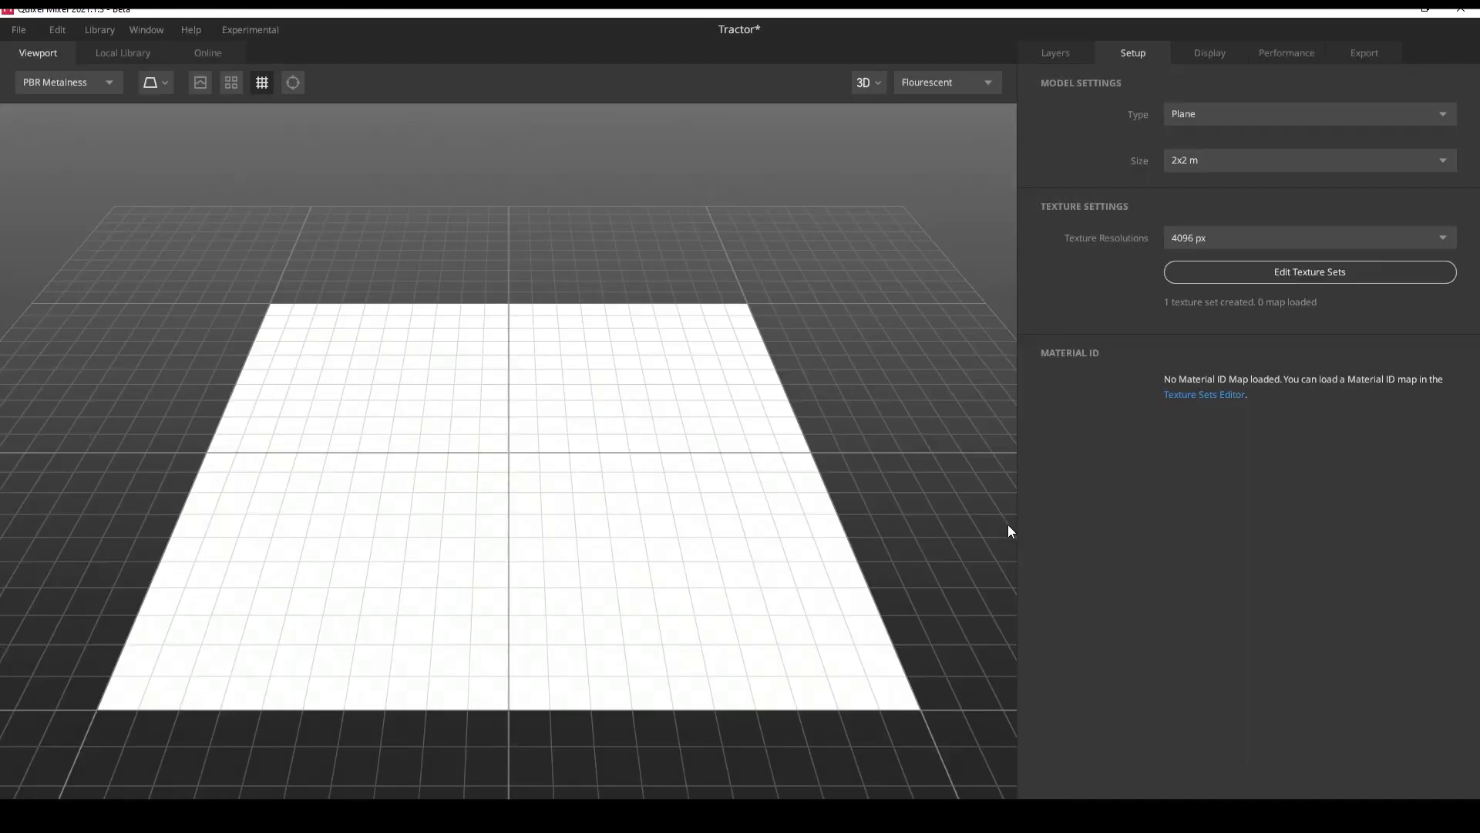
Set the model type to Custom Model and load the Feguson_texture file.
{"action": "left_click", "coordinate": [1169, 119]}
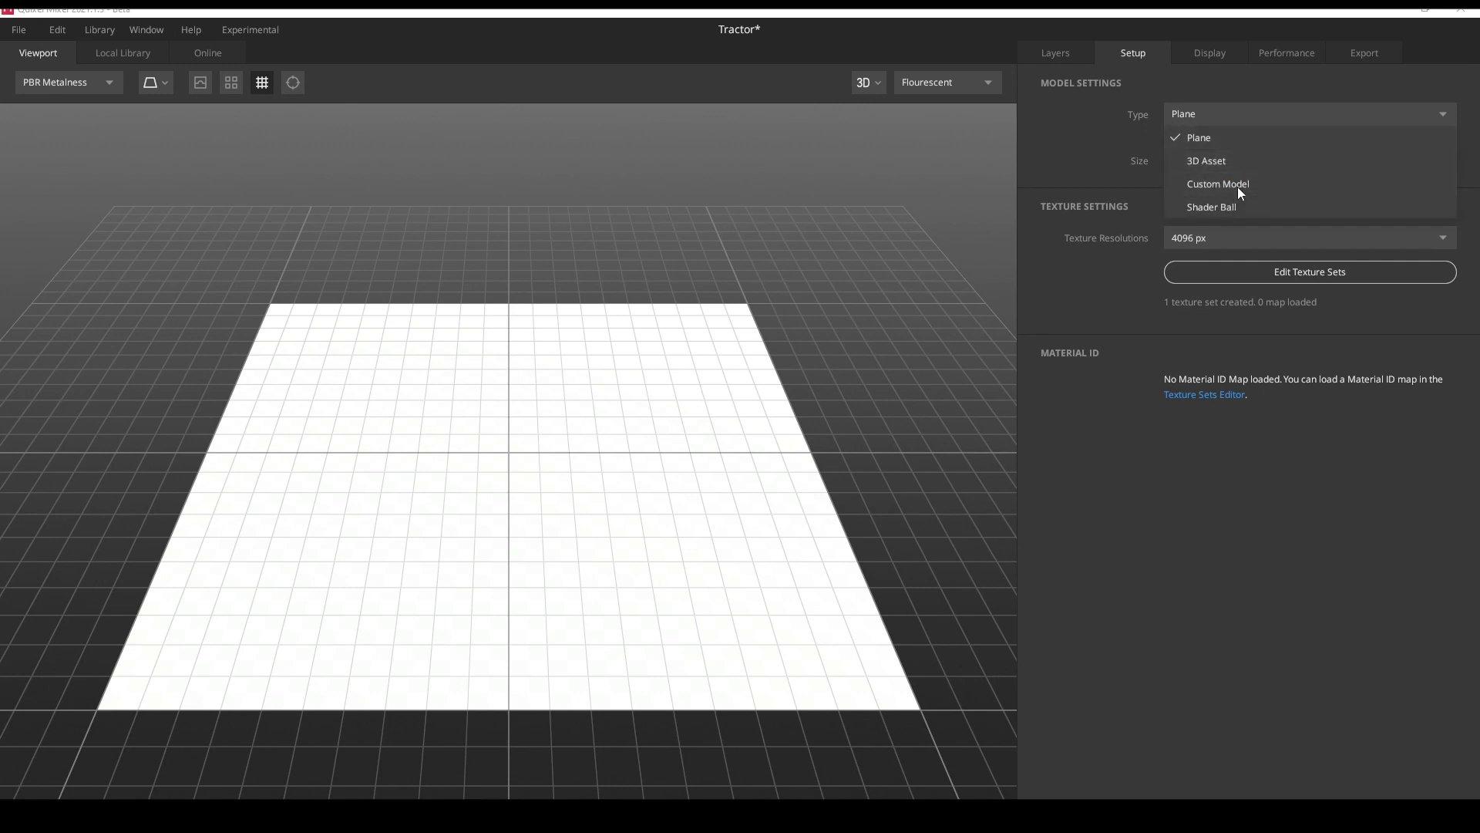
{"action": "left_click", "coordinate": [1219, 195]}
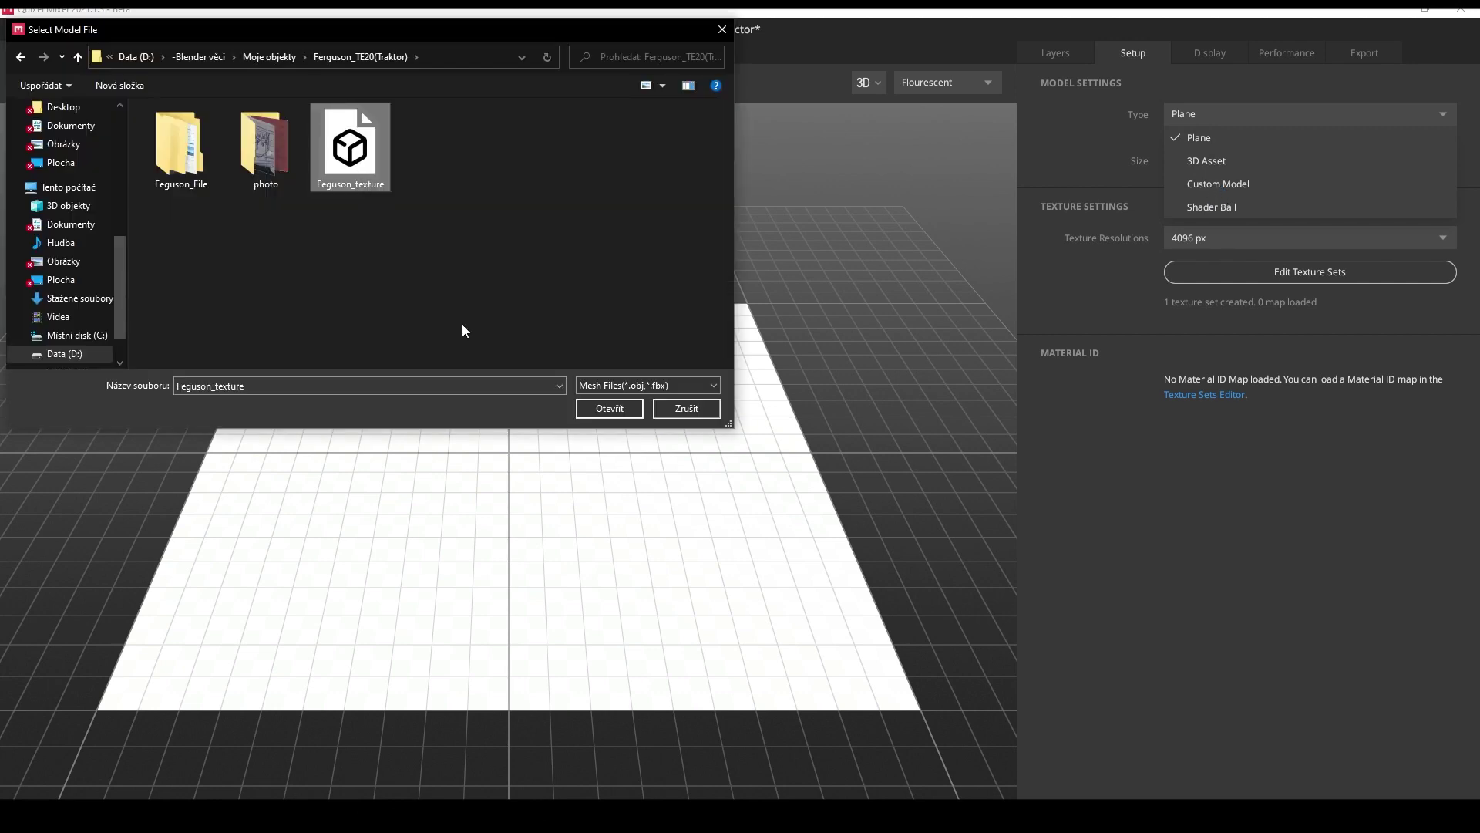
{"action": "left_click", "coordinate": [632, 413]}
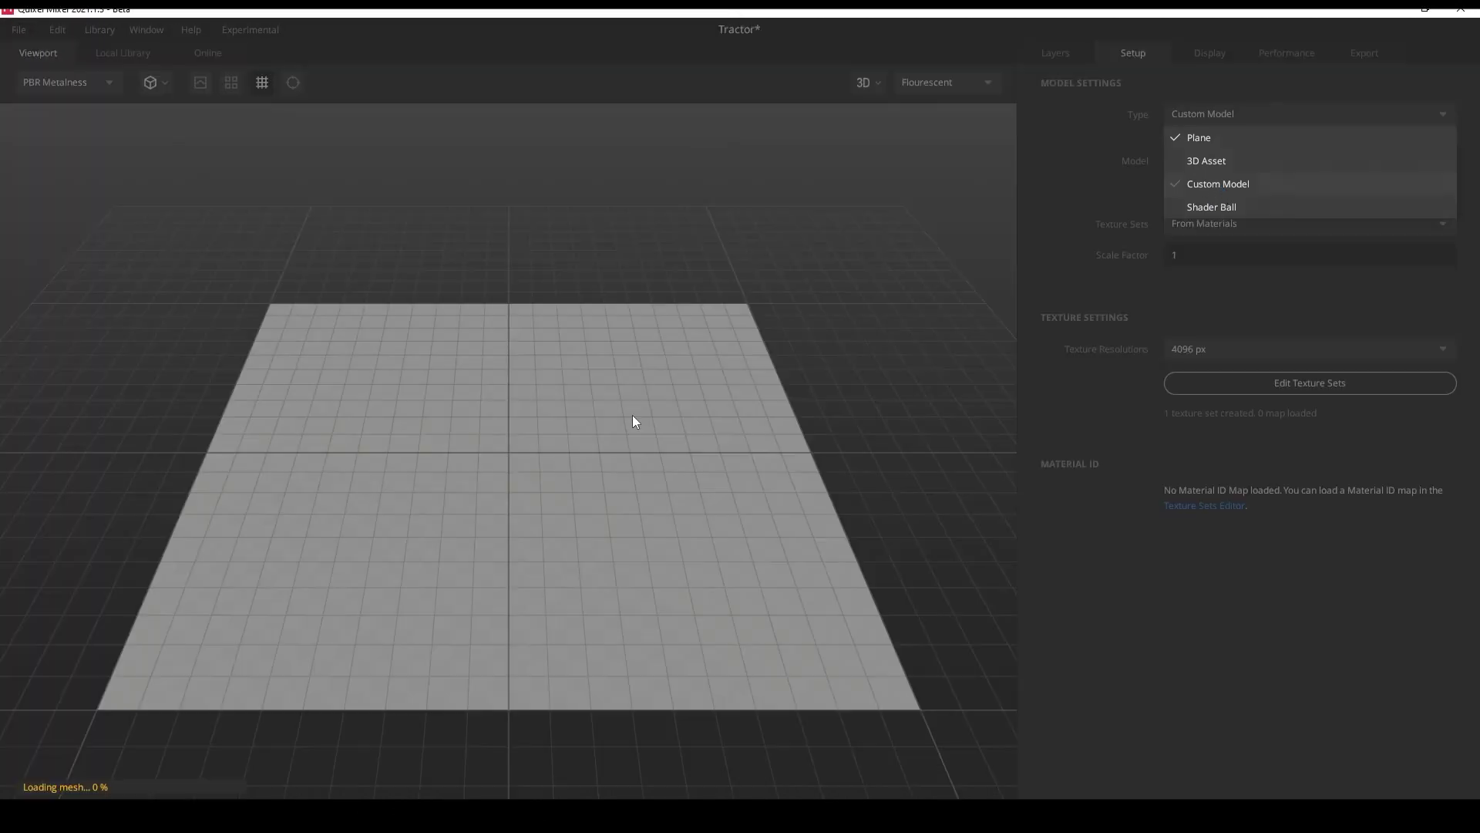
{"action": "left_click", "coordinate": [1071, 51]}
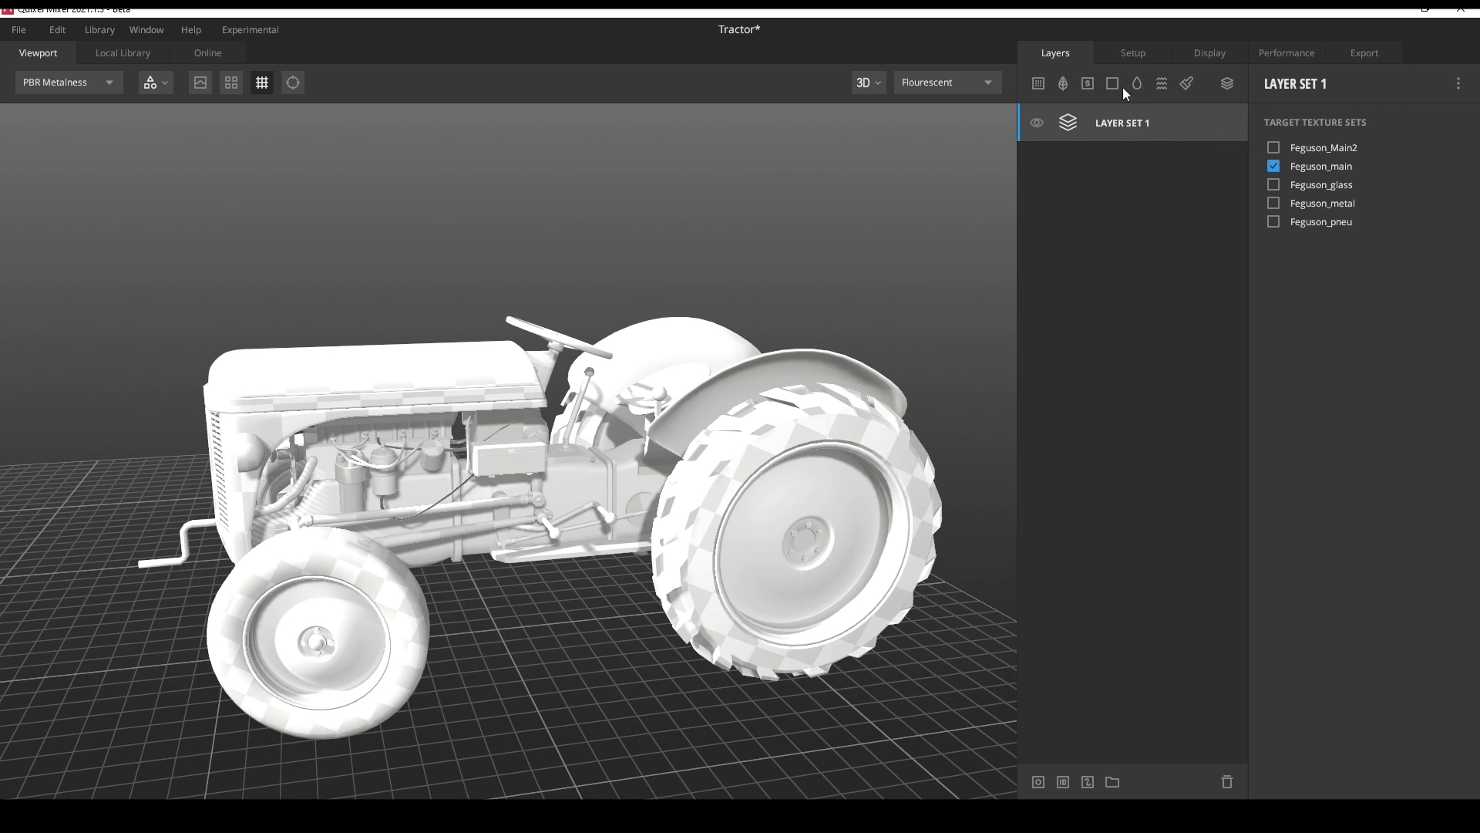
Search smart materials for 'dus' and apply Old Dusty Thermoplastic (Red) to the tractor.
{"action": "left_click", "coordinate": [1089, 82]}
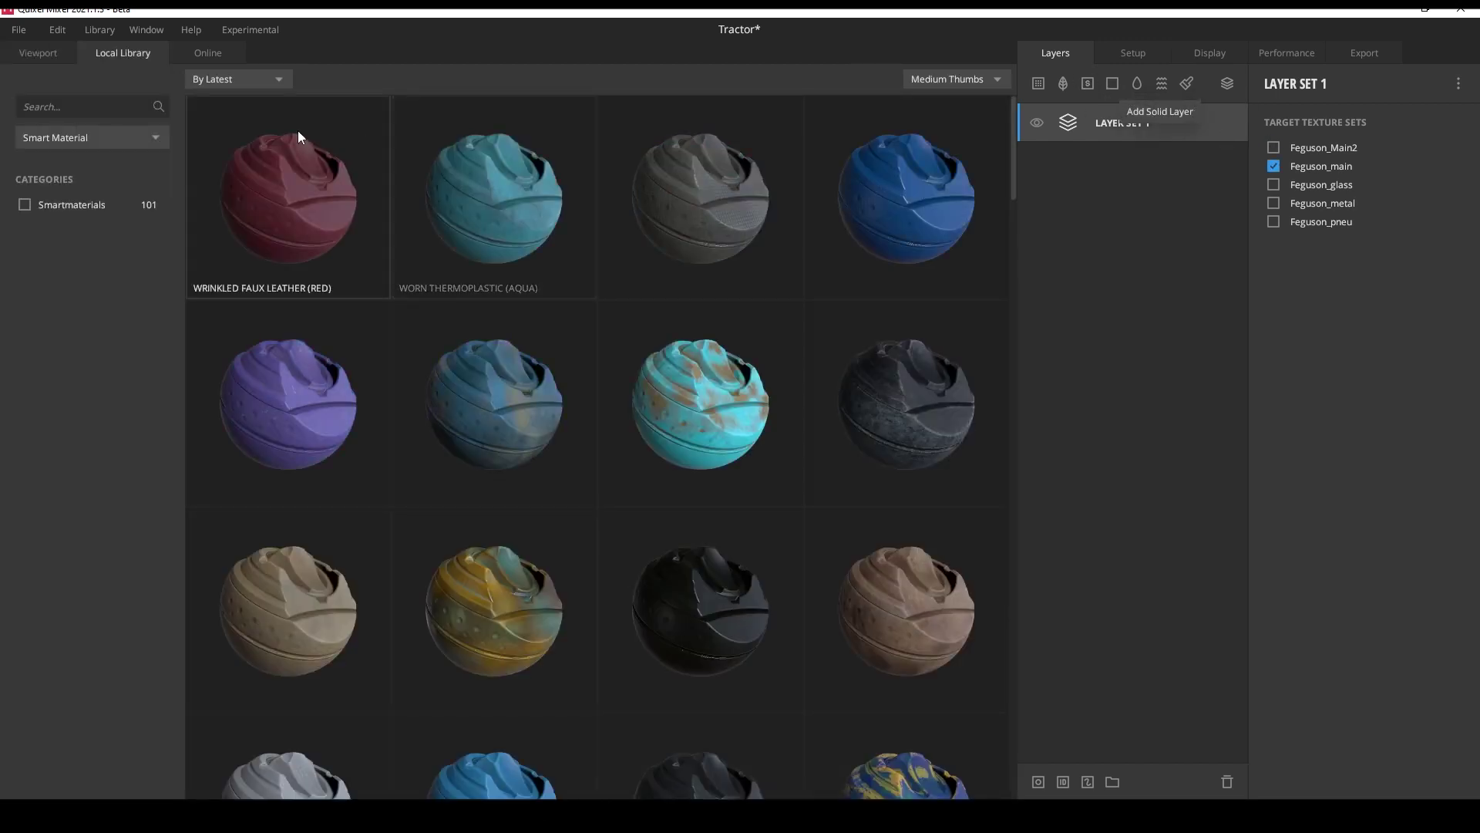
{"action": "left_click", "coordinate": [116, 113]}
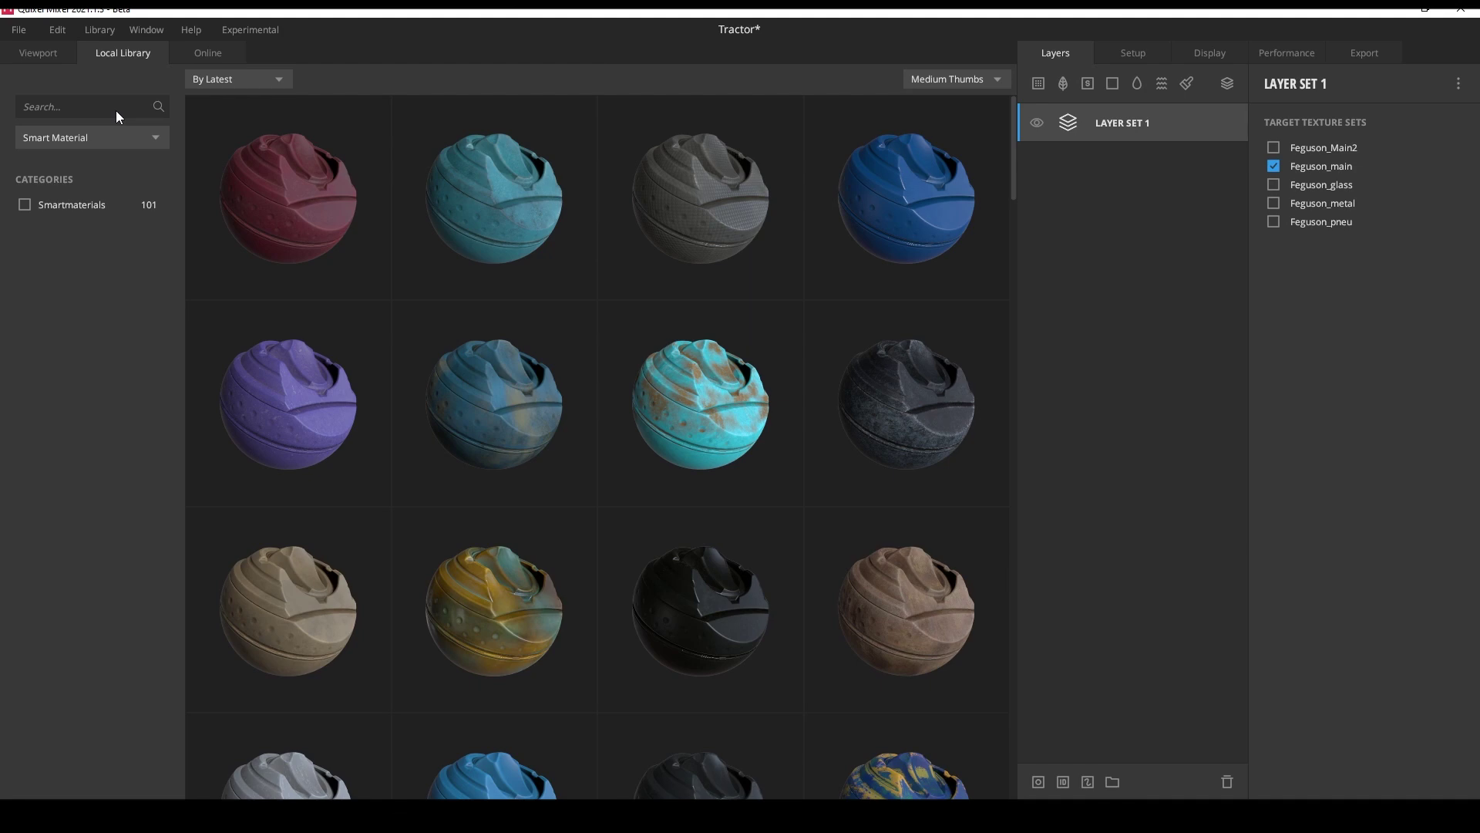
{"action": "type", "text": "dust"}
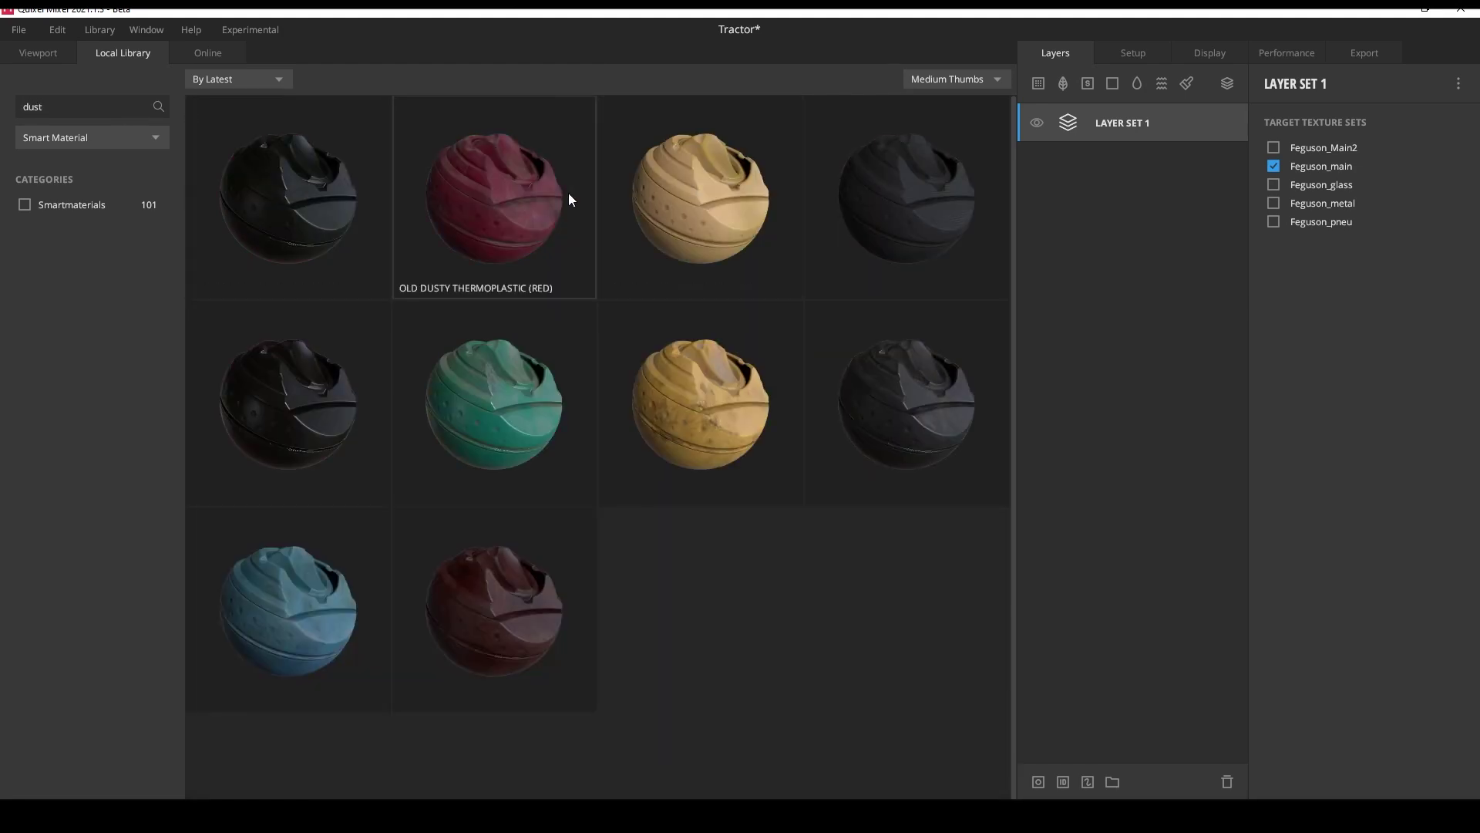
{"action": "left_click", "coordinate": [568, 195]}
{"action": "left_click_drag", "start_coordinate": [650, 460], "coordinate": [479, 433]}
Set the Base Plastic layer's albedo to tan 806E52.
{"action": "left_click", "coordinate": [1233, 162]}
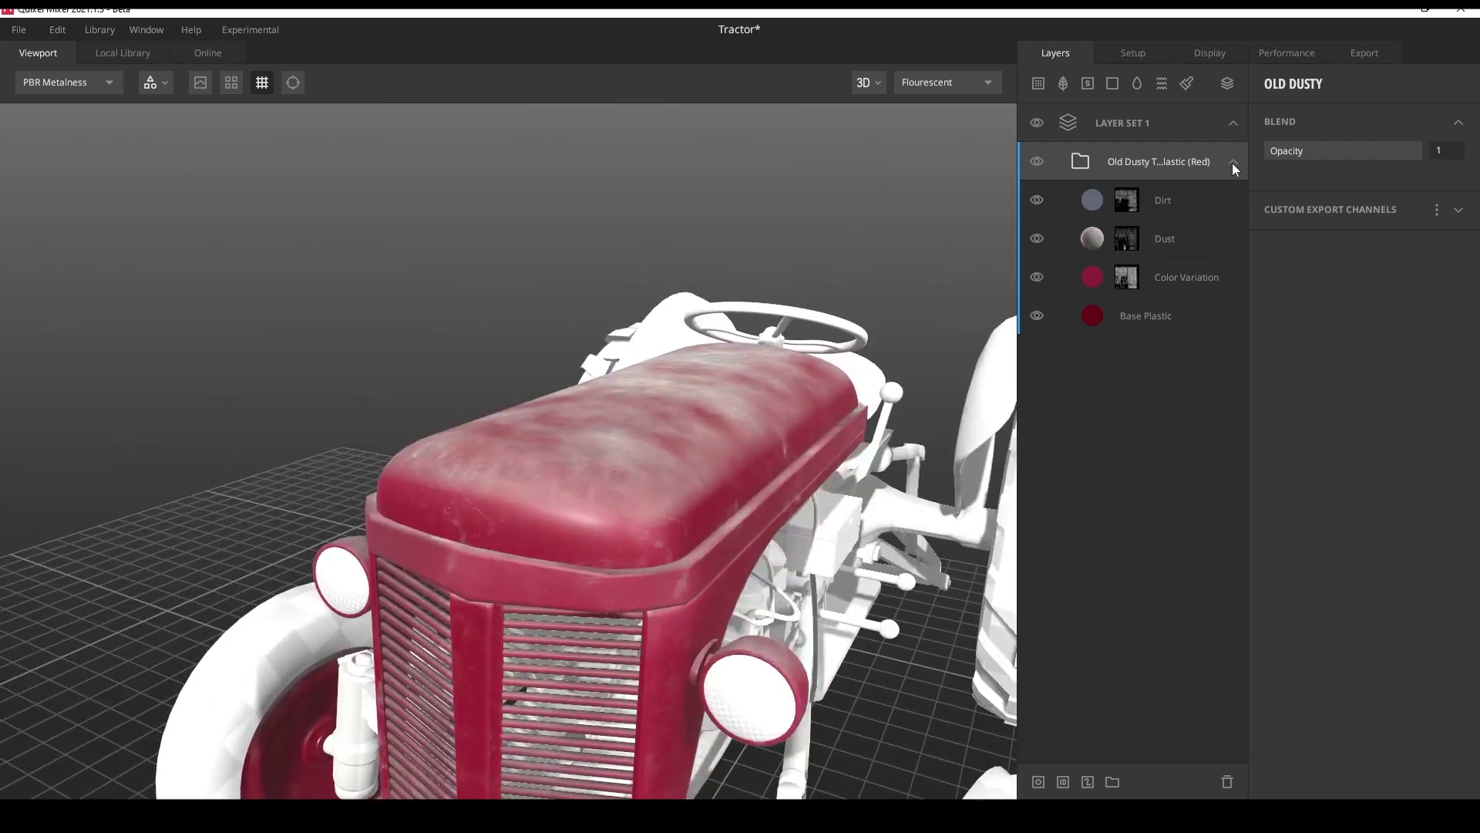
{"action": "left_click", "coordinate": [1172, 315]}
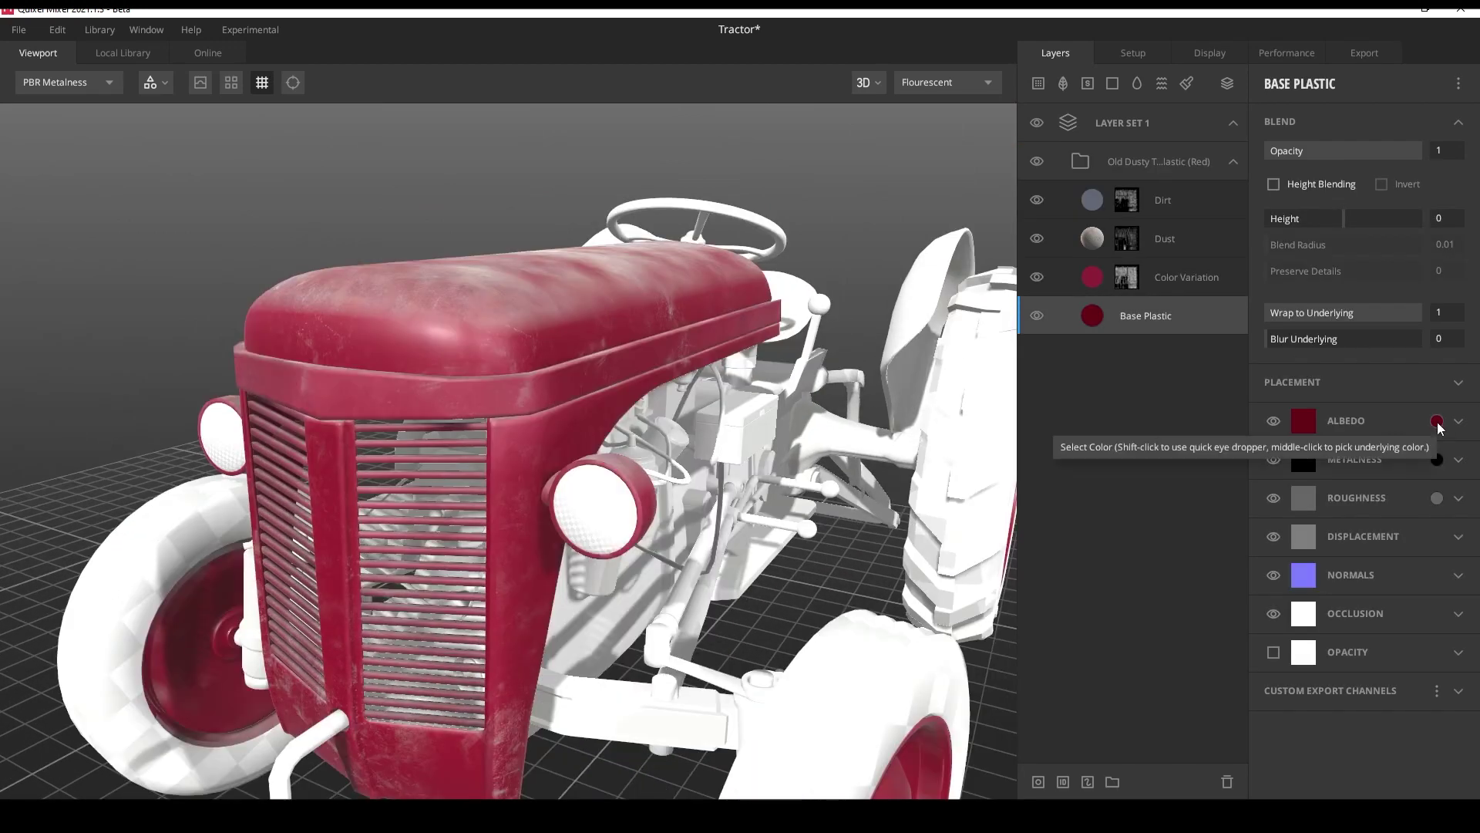
{"action": "left_click", "coordinate": [1303, 420]}
{"action": "left_click", "coordinate": [740, 501]}
{"action": "left_click", "coordinate": [592, 426]}
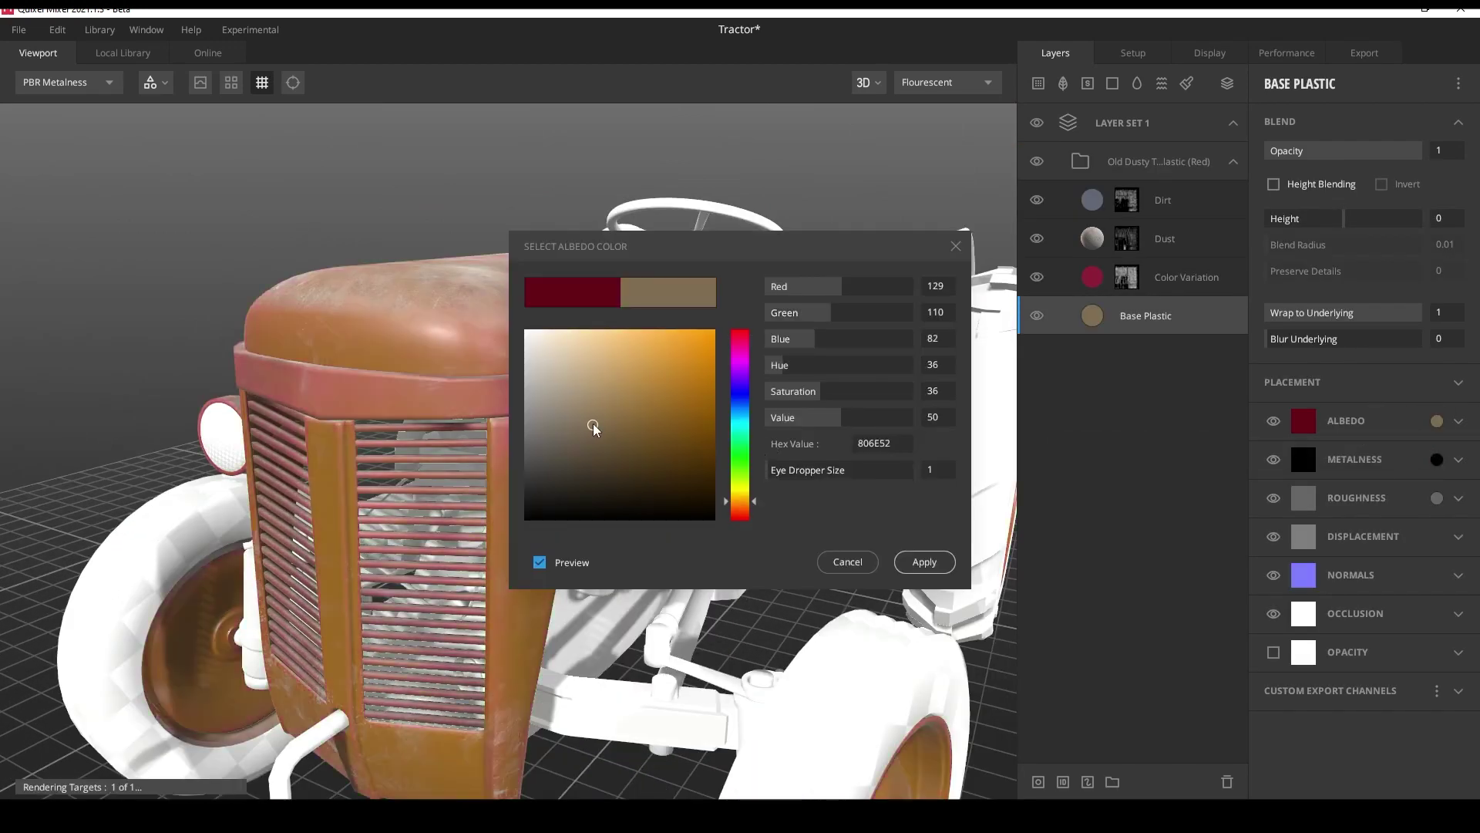
{"action": "left_click", "coordinate": [924, 562]}
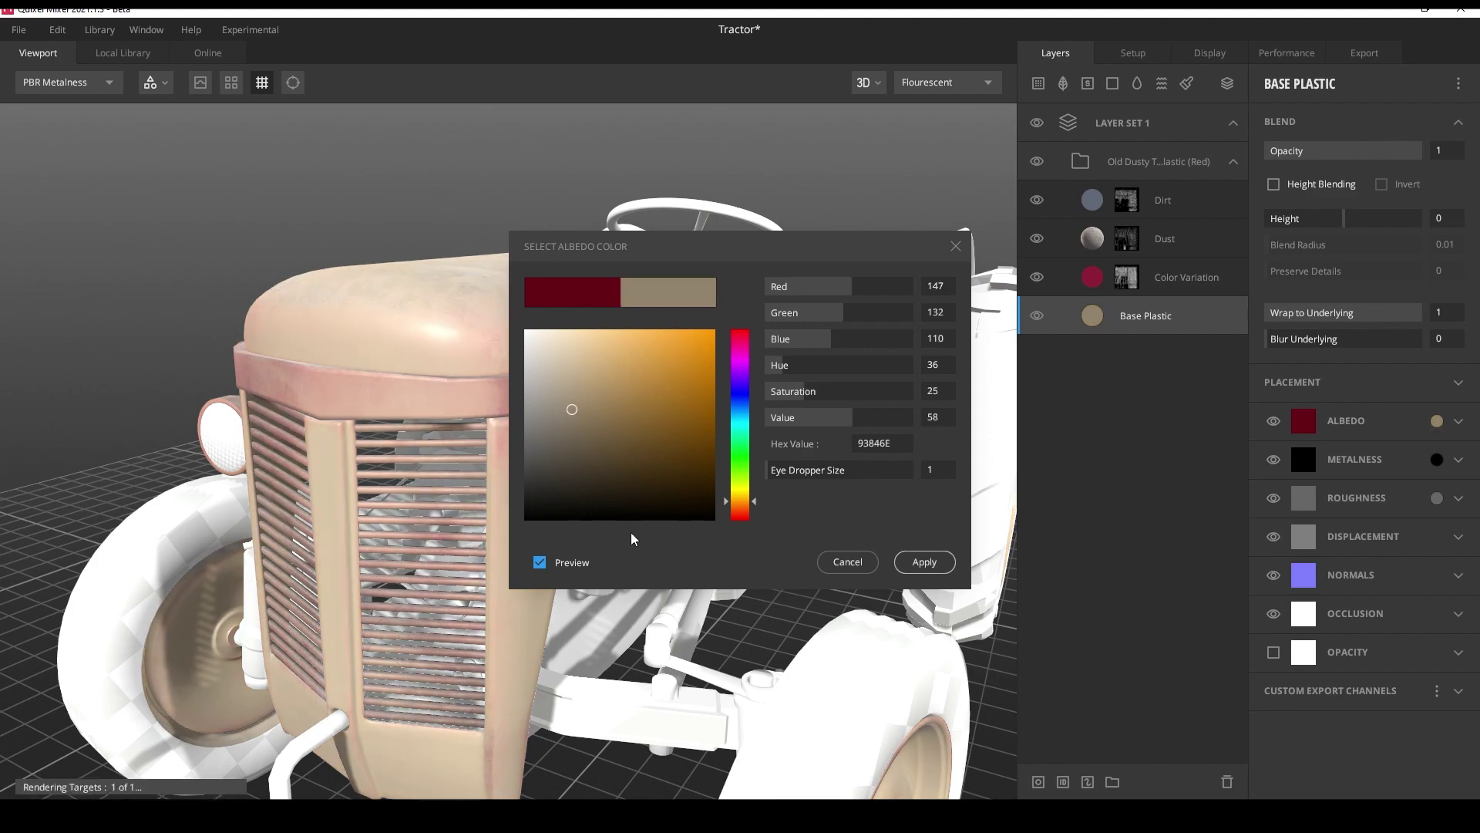
Set the Base Plastic roughness to light grey B5B5B4.
{"action": "scroll", "coordinate": [540, 470], "scroll_direction": "down", "scroll_amount": 5}
{"action": "left_click_drag", "start_coordinate": [541, 470], "coordinate": [822, 472]}
{"action": "scroll", "coordinate": [823, 472], "scroll_direction": "up", "scroll_amount": 5}
{"action": "left_click", "coordinate": [1186, 277]}
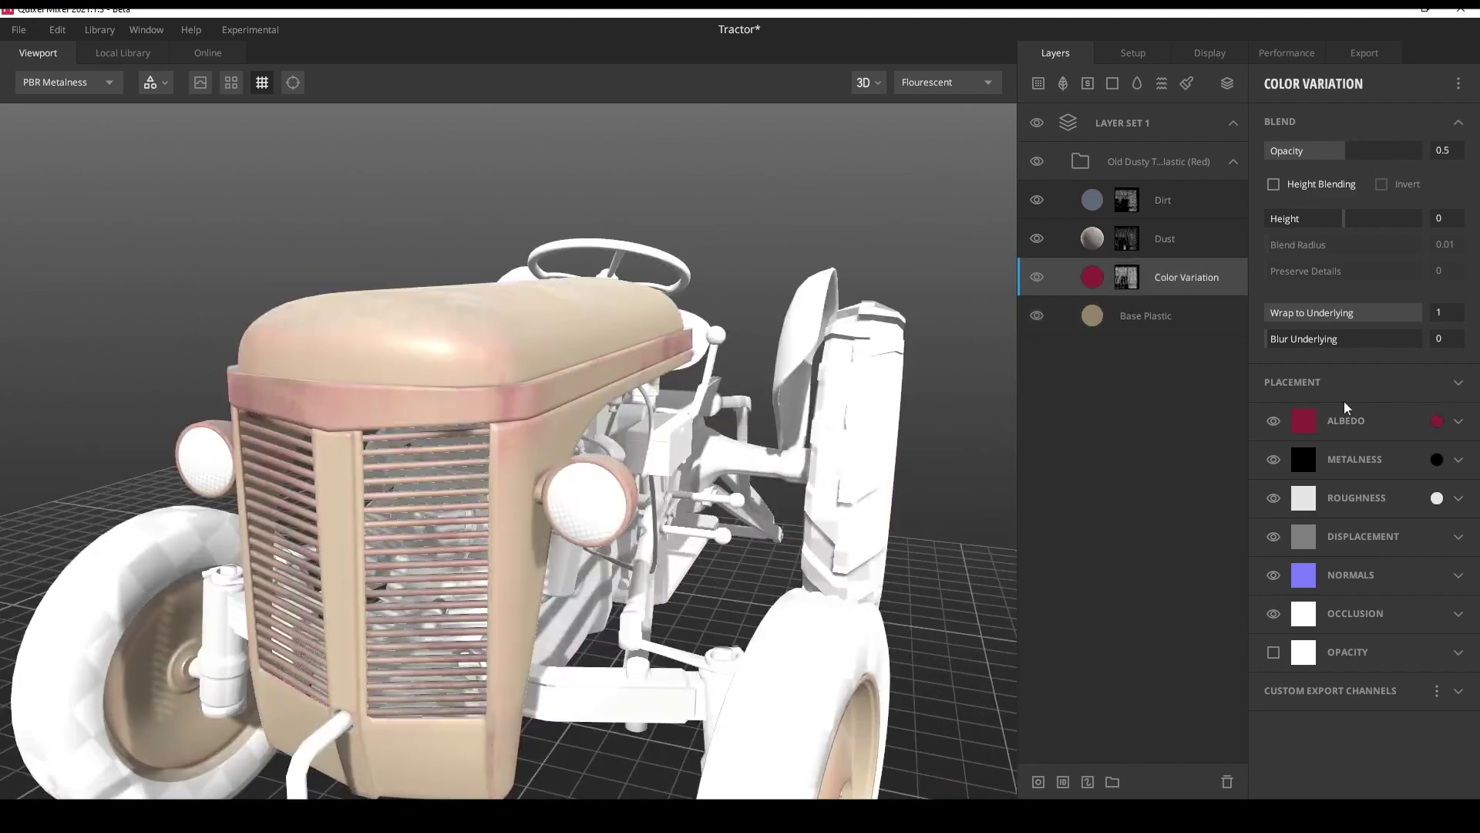
{"action": "left_click", "coordinate": [1437, 422]}
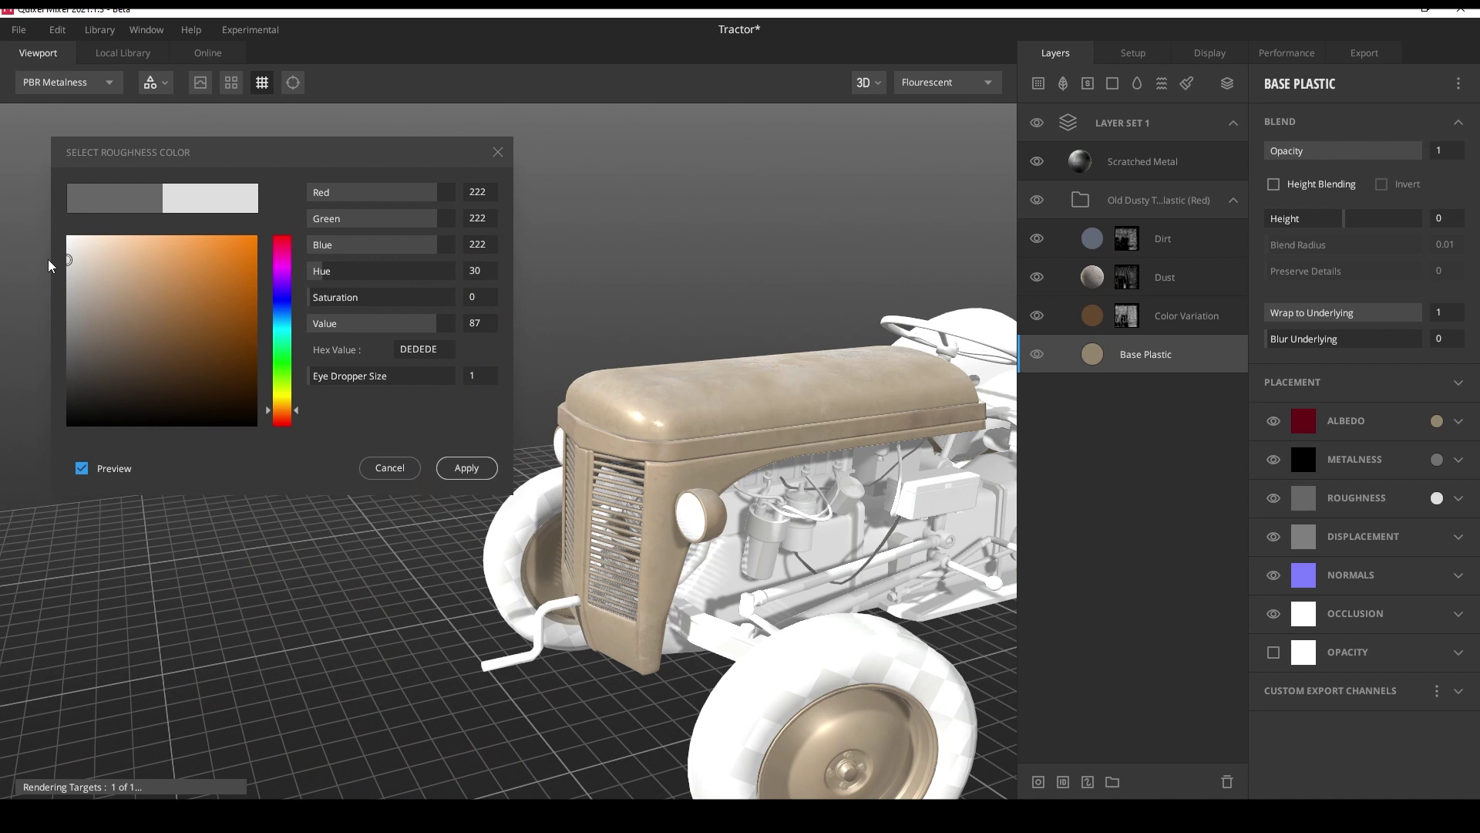
{"action": "left_click", "coordinate": [67, 396]}
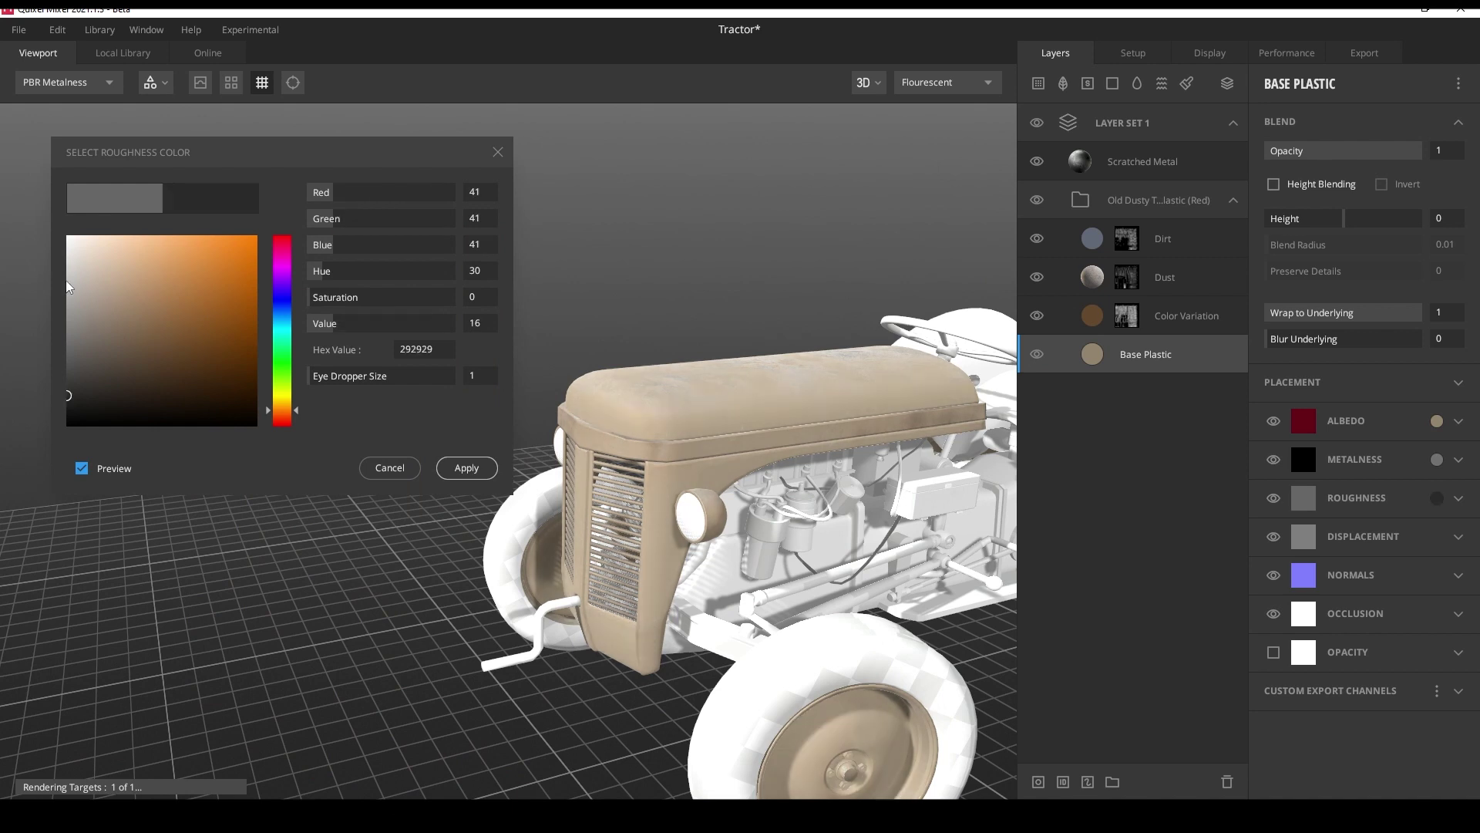
{"action": "left_click", "coordinate": [68, 288]}
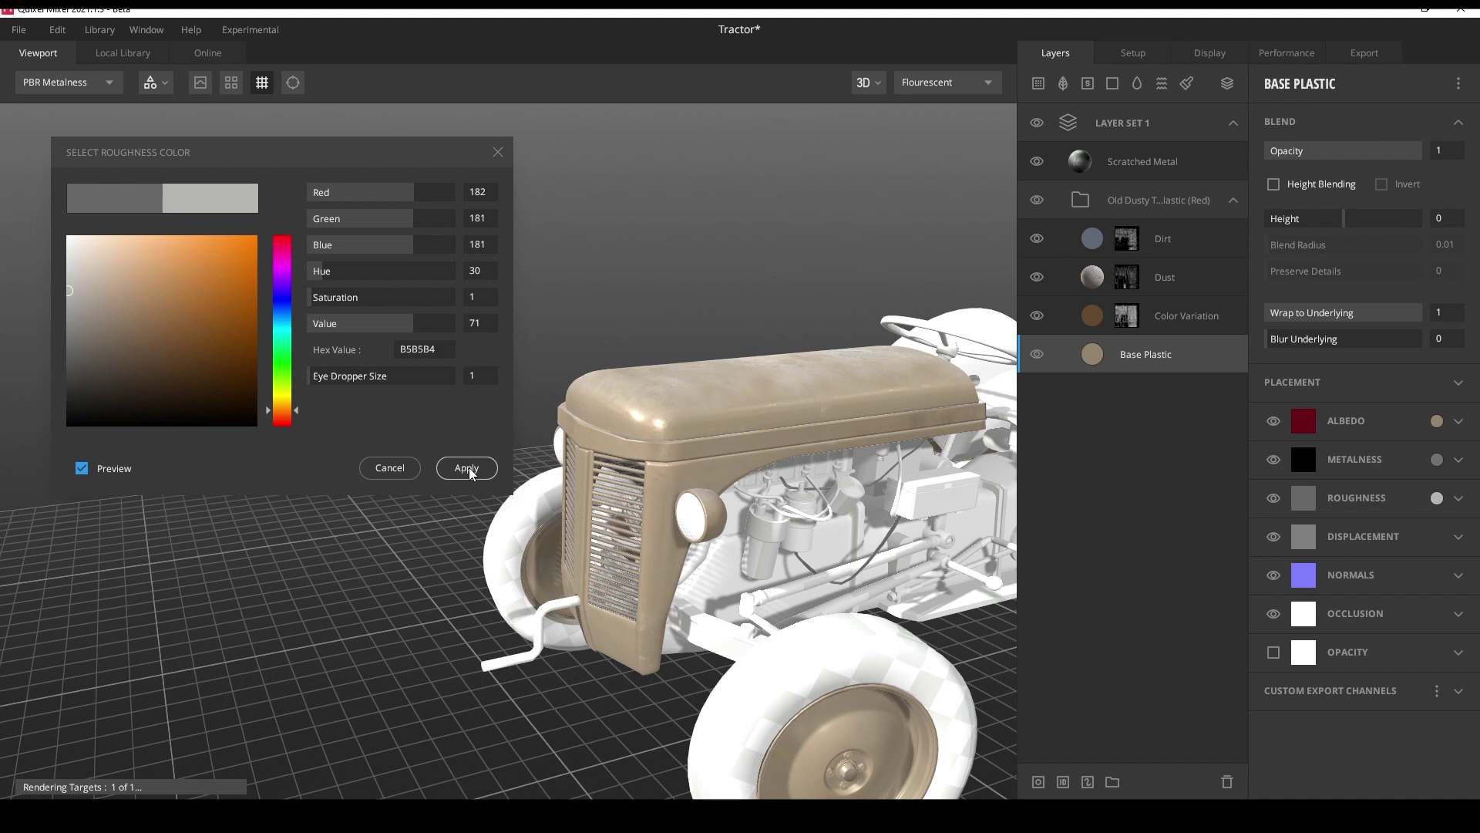
{"action": "left_click", "coordinate": [467, 468]}
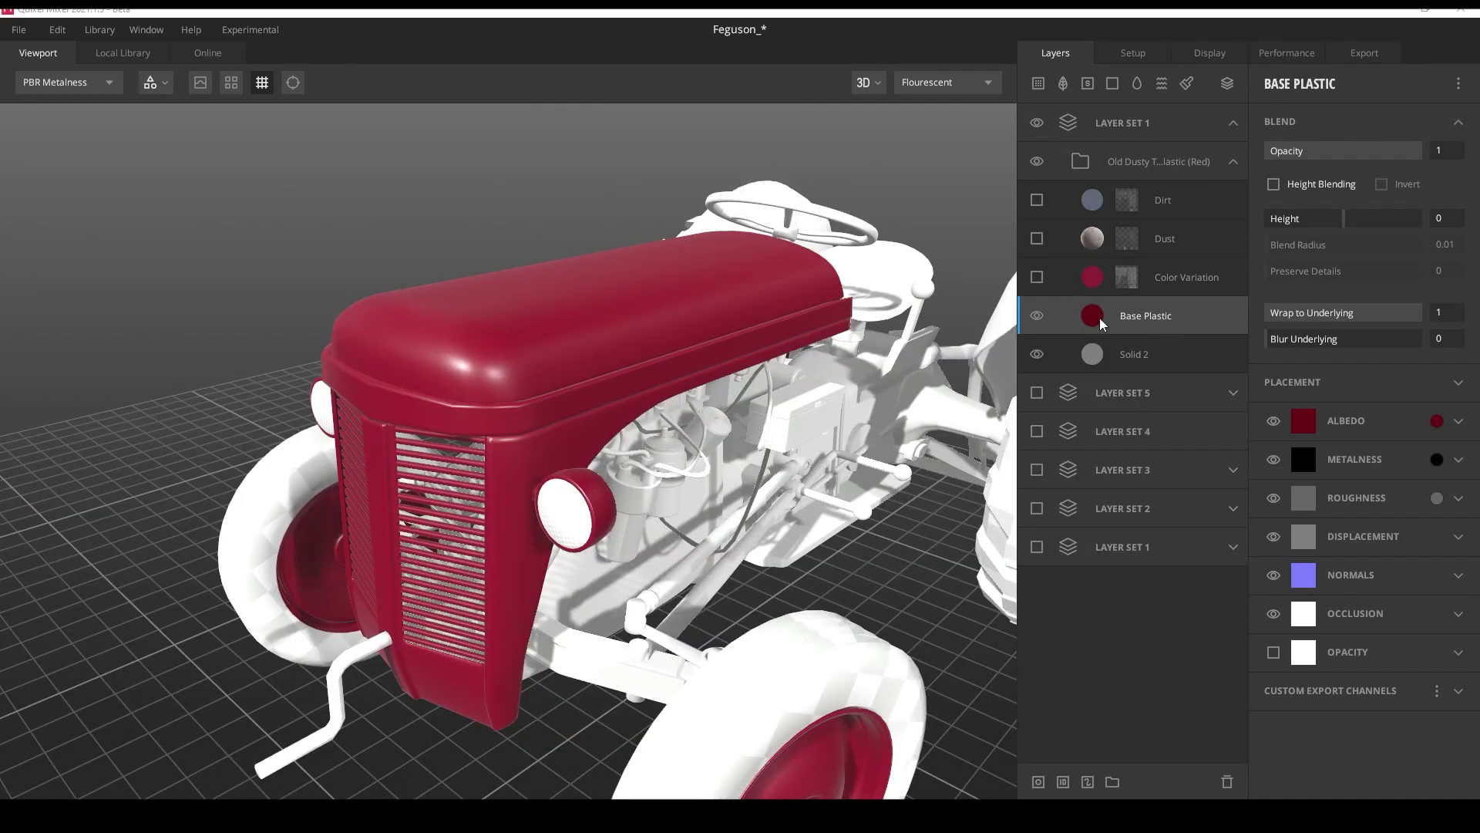
Add a paint mask to Base Plastic and paint worn strokes along the bonnet edge.
{"action": "left_click", "coordinate": [1088, 782]}
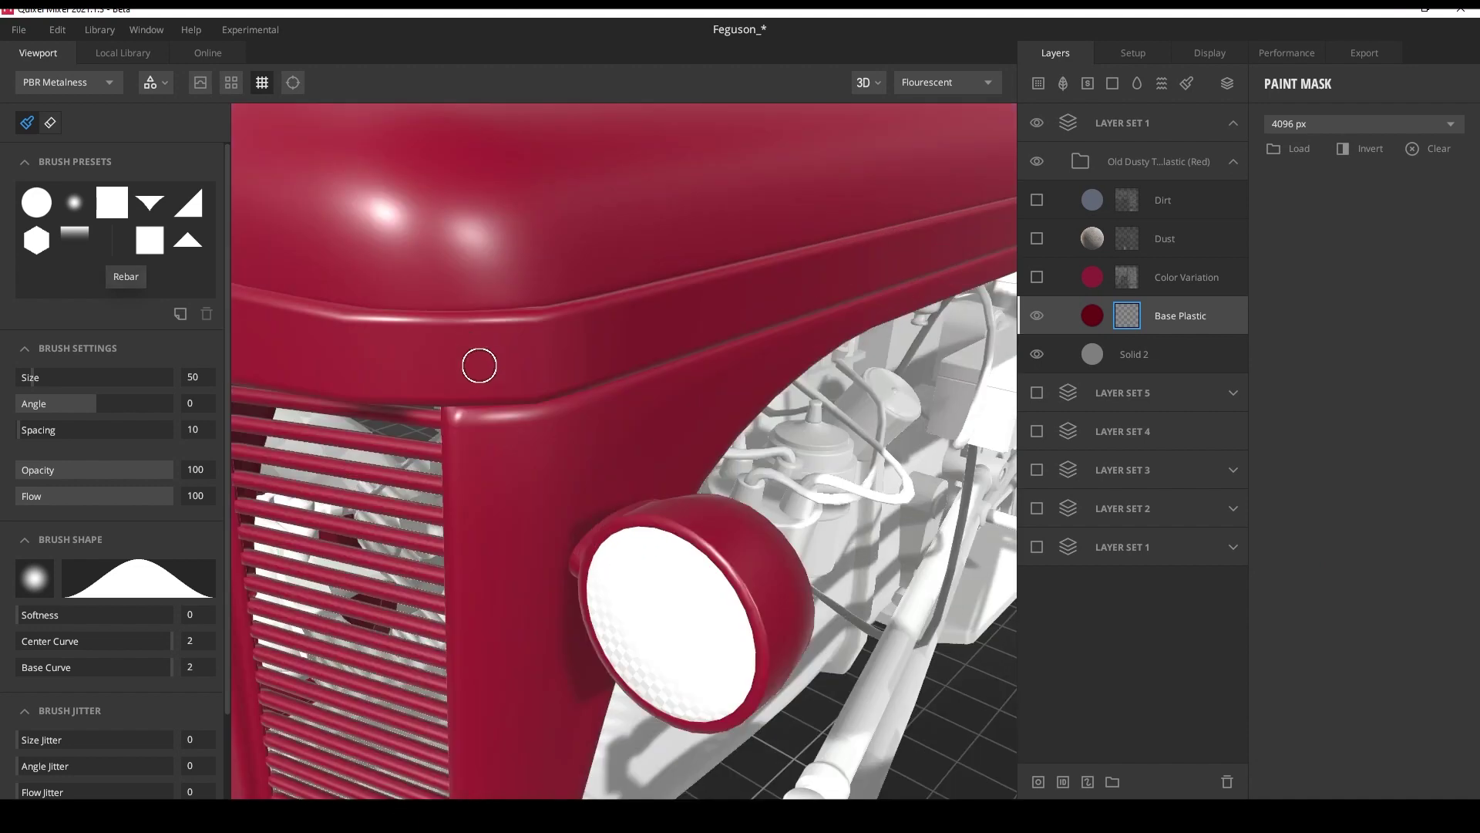
{"action": "scroll", "coordinate": [462, 354], "scroll_direction": "up", "scroll_amount": 5}
{"action": "mouse_move", "coordinate": [505, 408]}
{"action": "left_mouse_down"}
{"action": "mouse_move", "coordinate": [618, 407]}
{"action": "mouse_move", "coordinate": [645, 403]}
{"action": "mouse_move", "coordinate": [654, 367]}
{"action": "left_mouse_up"}
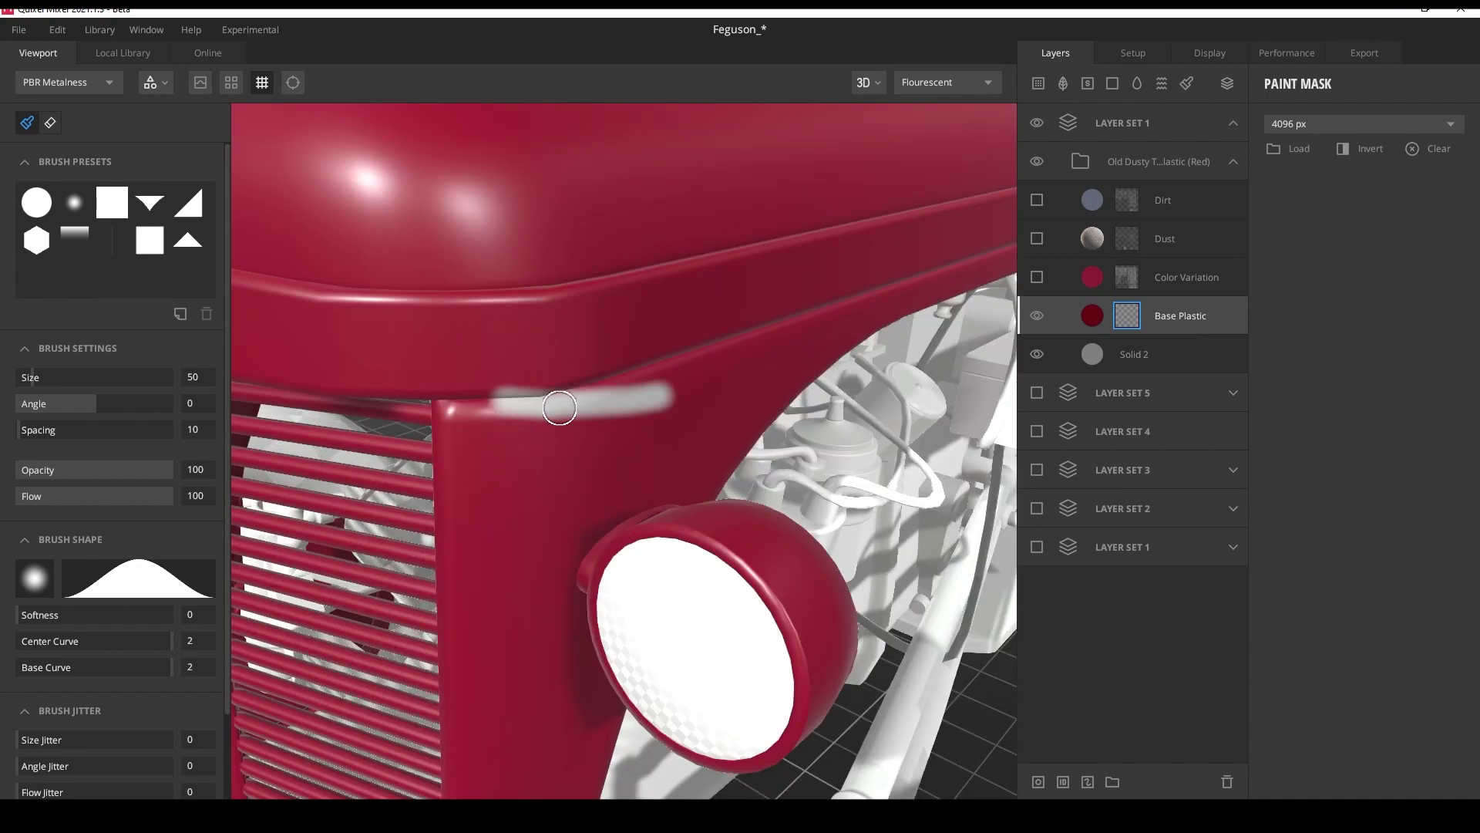
{"action": "left_click_drag", "start_coordinate": [601, 392], "coordinate": [694, 367]}
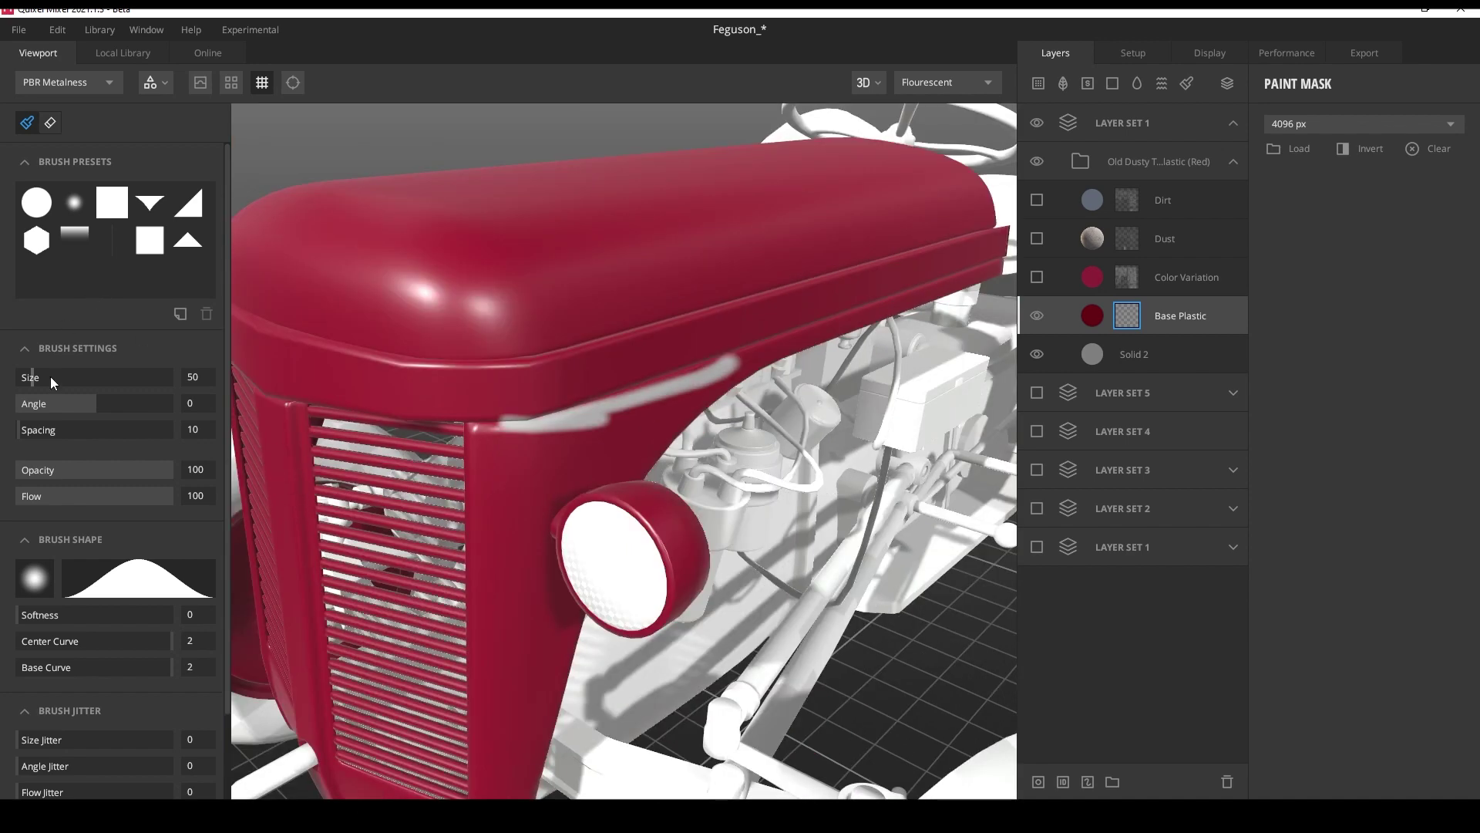
Set brush size 109.5 and opacity 53, then paint wear on the bonnet's lower edge and grille top.
{"action": "left_click", "coordinate": [51, 377]}
{"action": "left_click", "coordinate": [99, 470]}
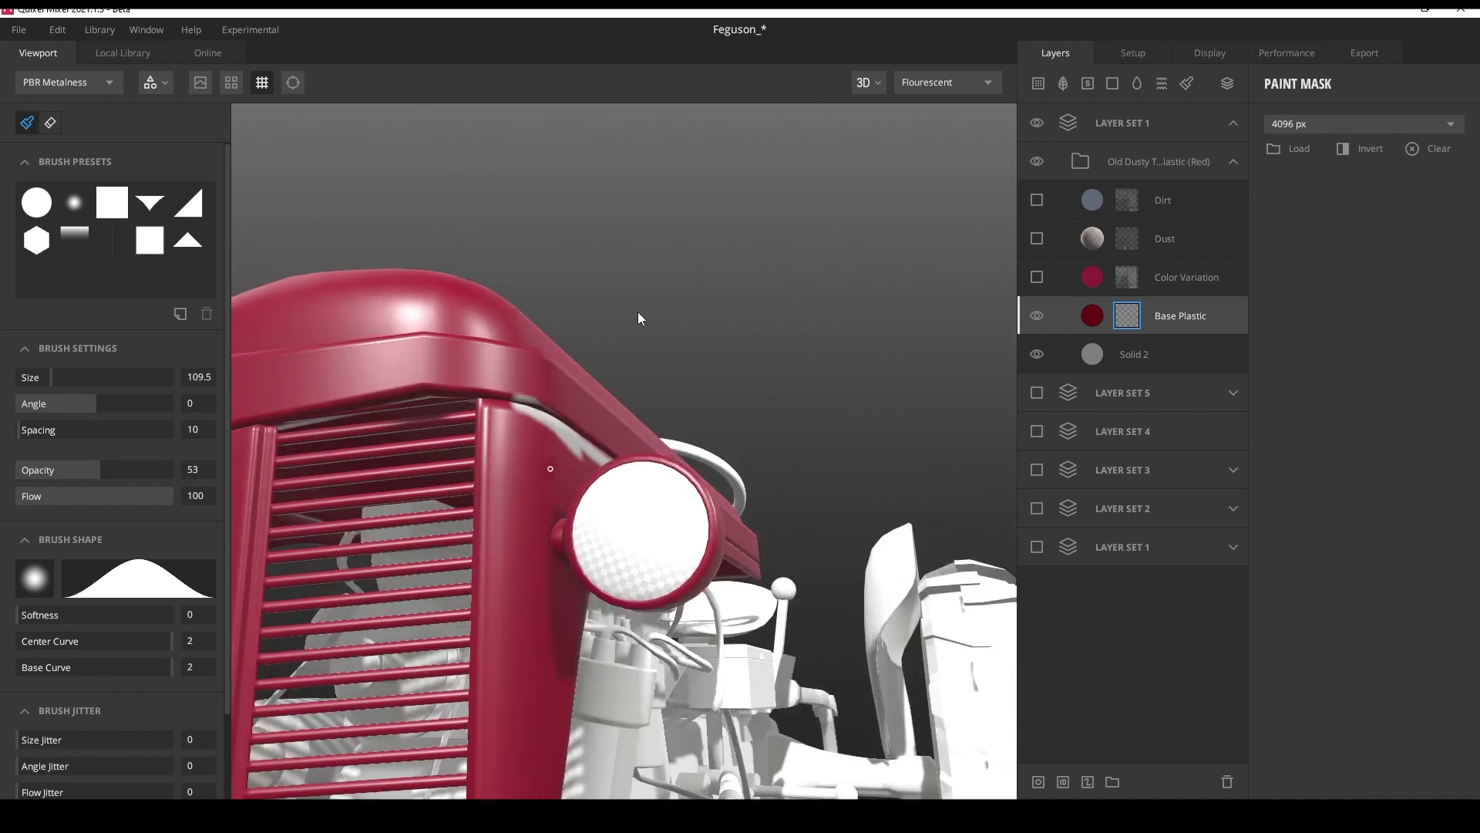
{"action": "left_click_drag", "start_coordinate": [502, 390], "coordinate": [429, 389]}
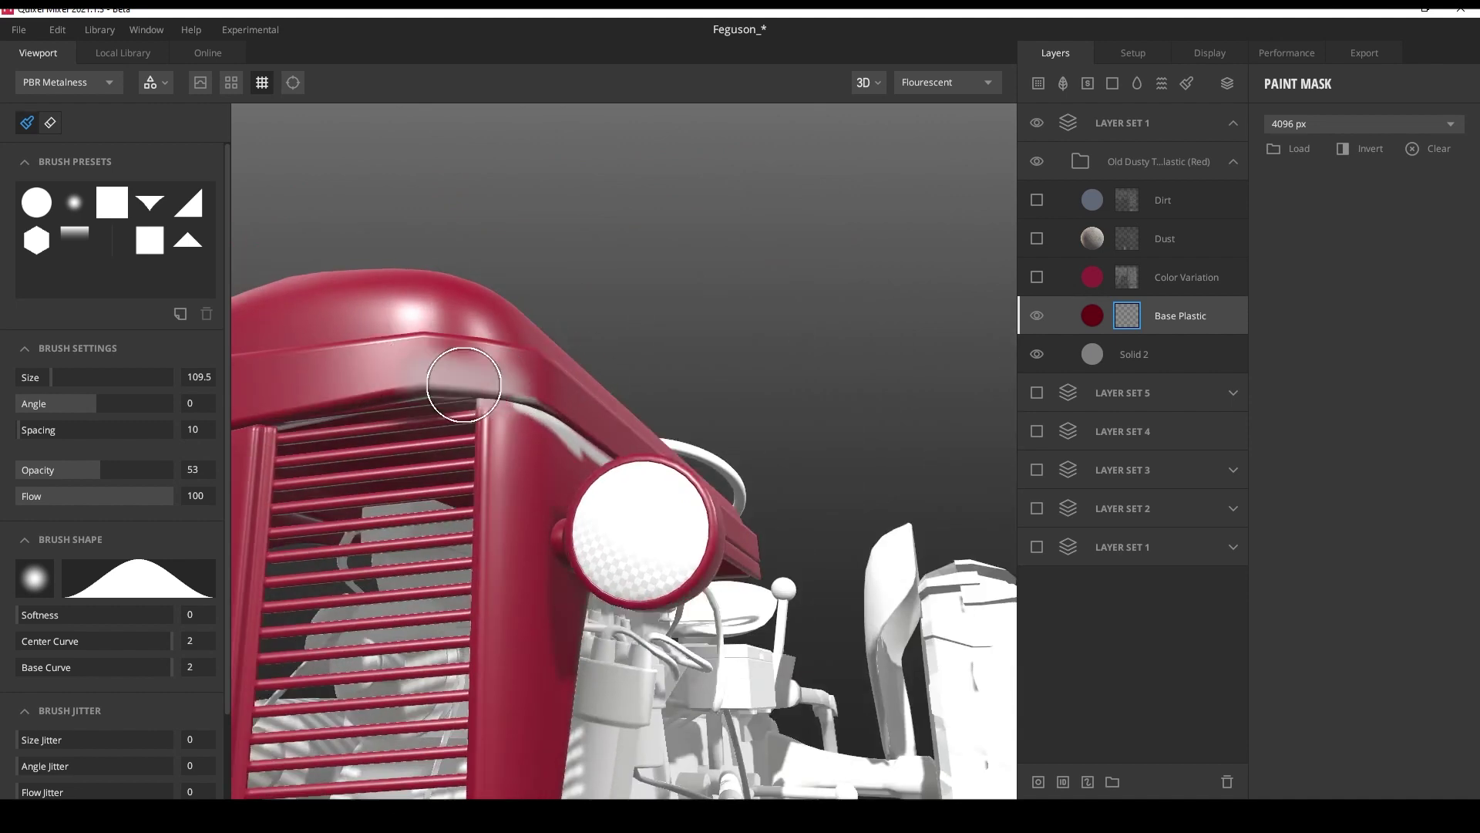
{"action": "left_click_drag", "start_coordinate": [533, 402], "coordinate": [254, 414]}
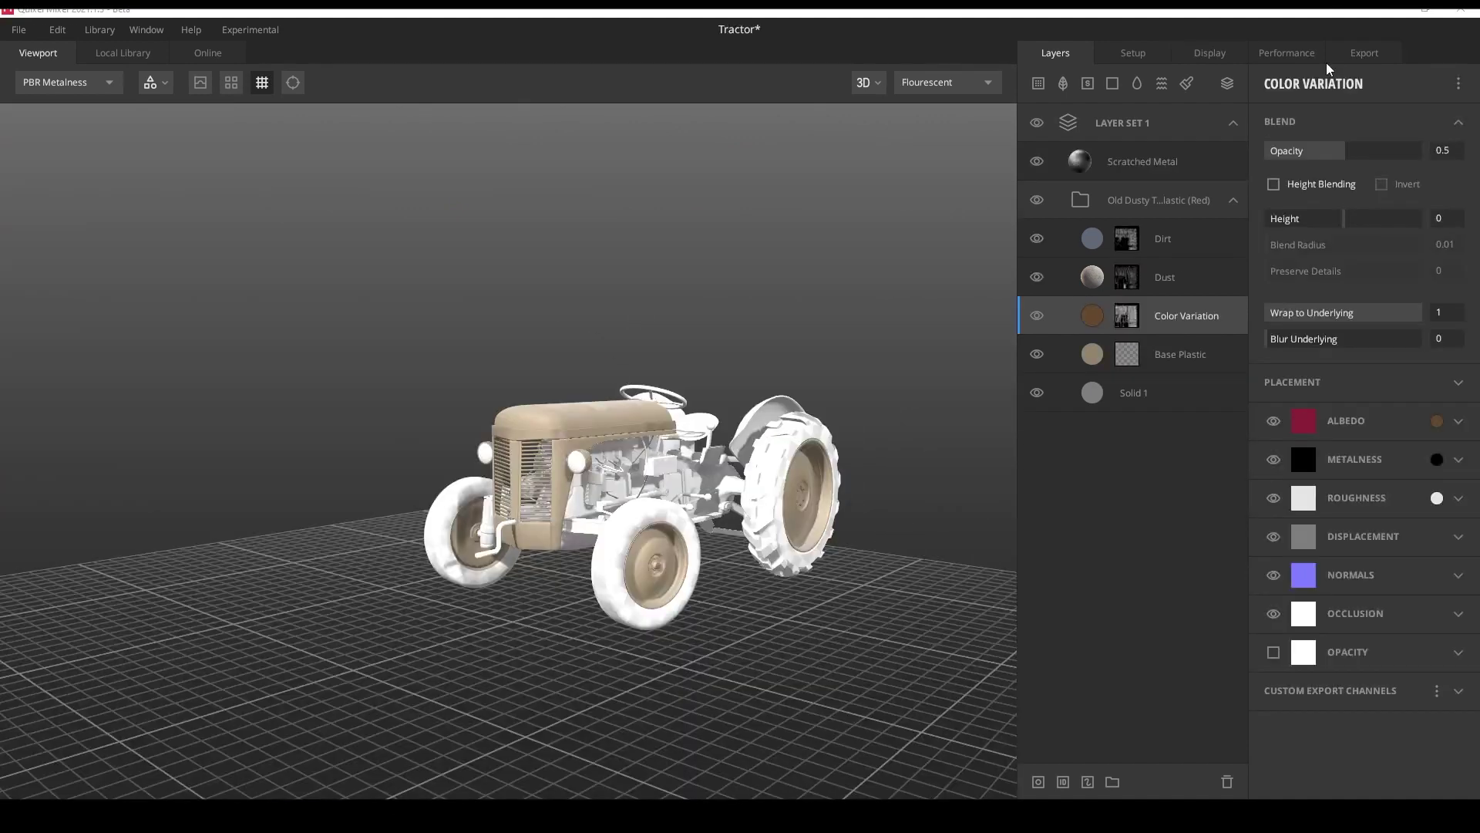
Exclude Feguson_Main2, Feguson_glass and Feguson_metal, set 4096 px, disable the subfolder, and export to disk.
{"action": "left_click", "coordinate": [1345, 61]}
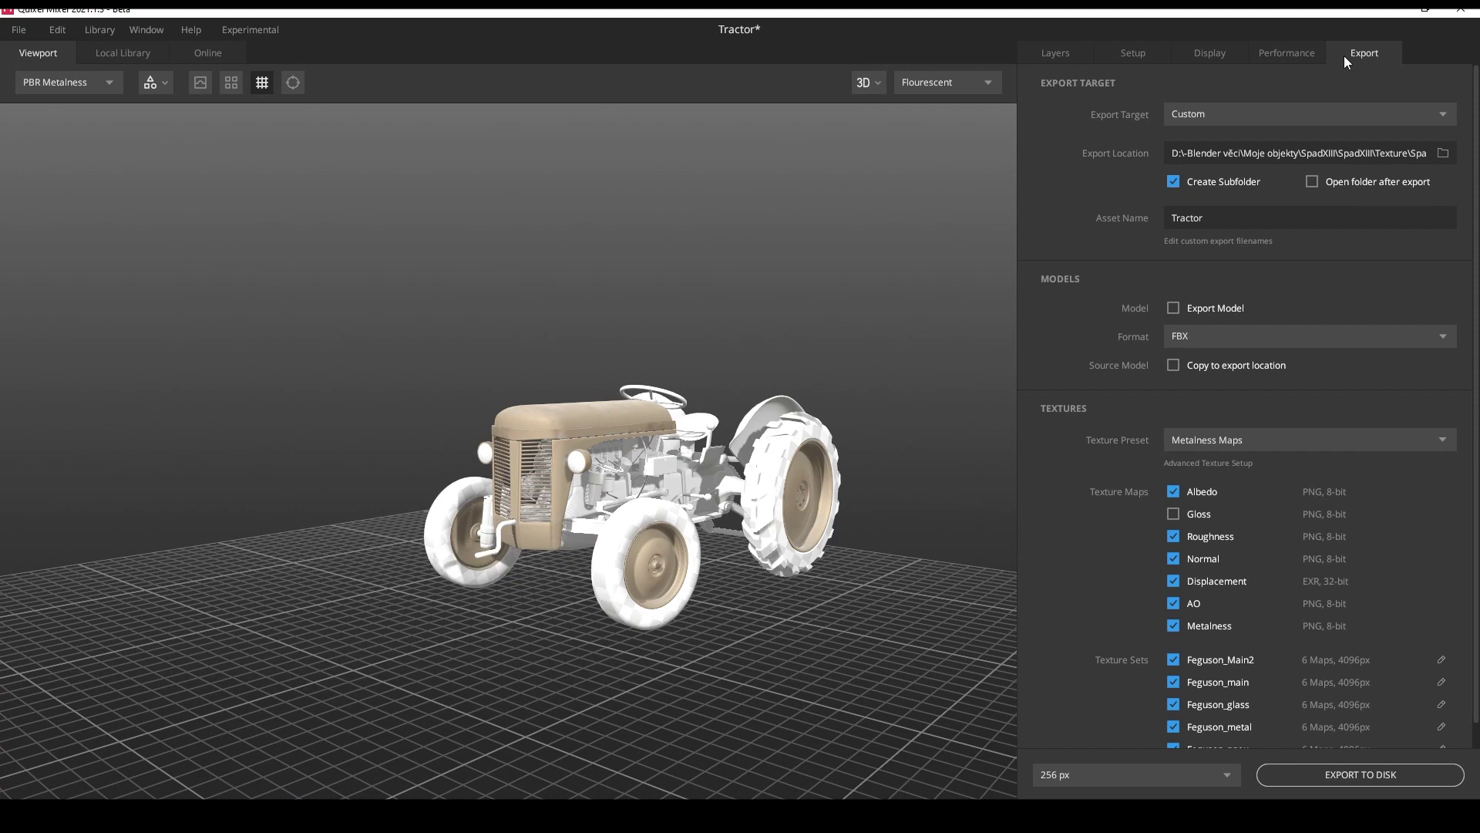
{"action": "scroll", "coordinate": [1205, 502], "scroll_direction": "down", "scroll_amount": 1}
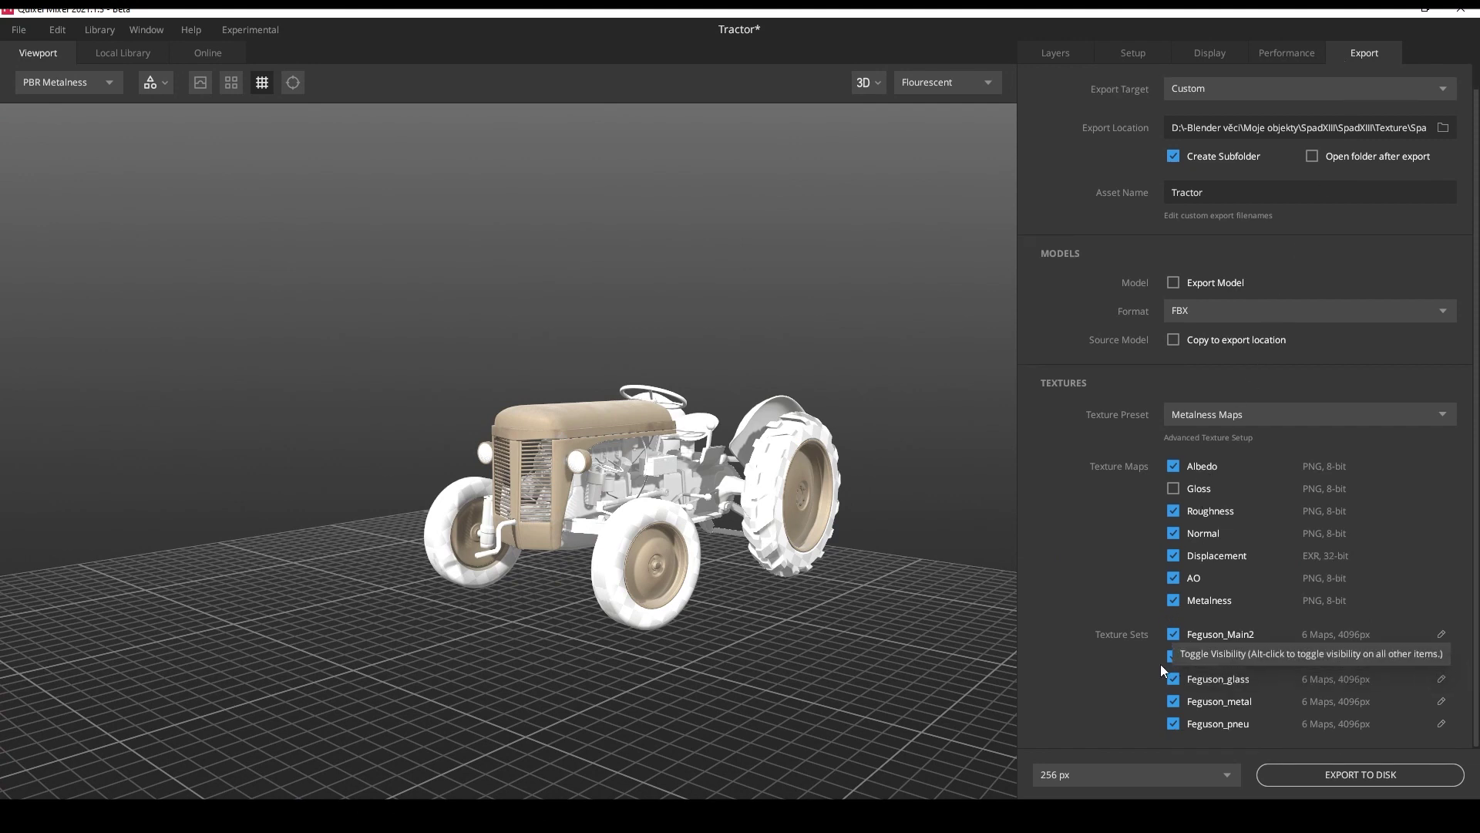
{"action": "left_click", "coordinate": [1173, 636]}
{"action": "left_click", "coordinate": [1173, 678]}
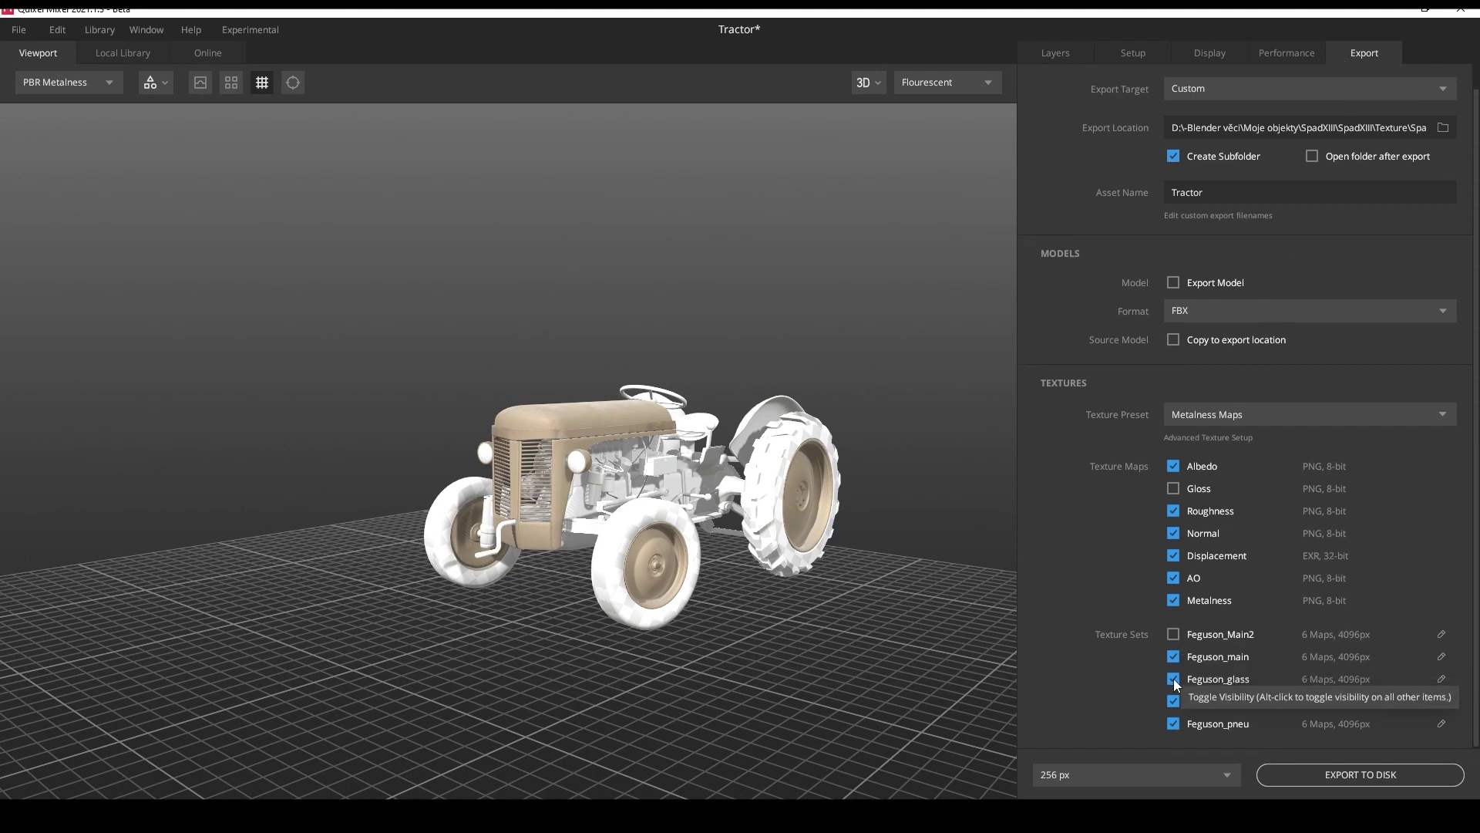
{"action": "left_click", "coordinate": [1172, 700]}
{"action": "left_click", "coordinate": [1098, 761]}
{"action": "left_click", "coordinate": [1099, 722]}
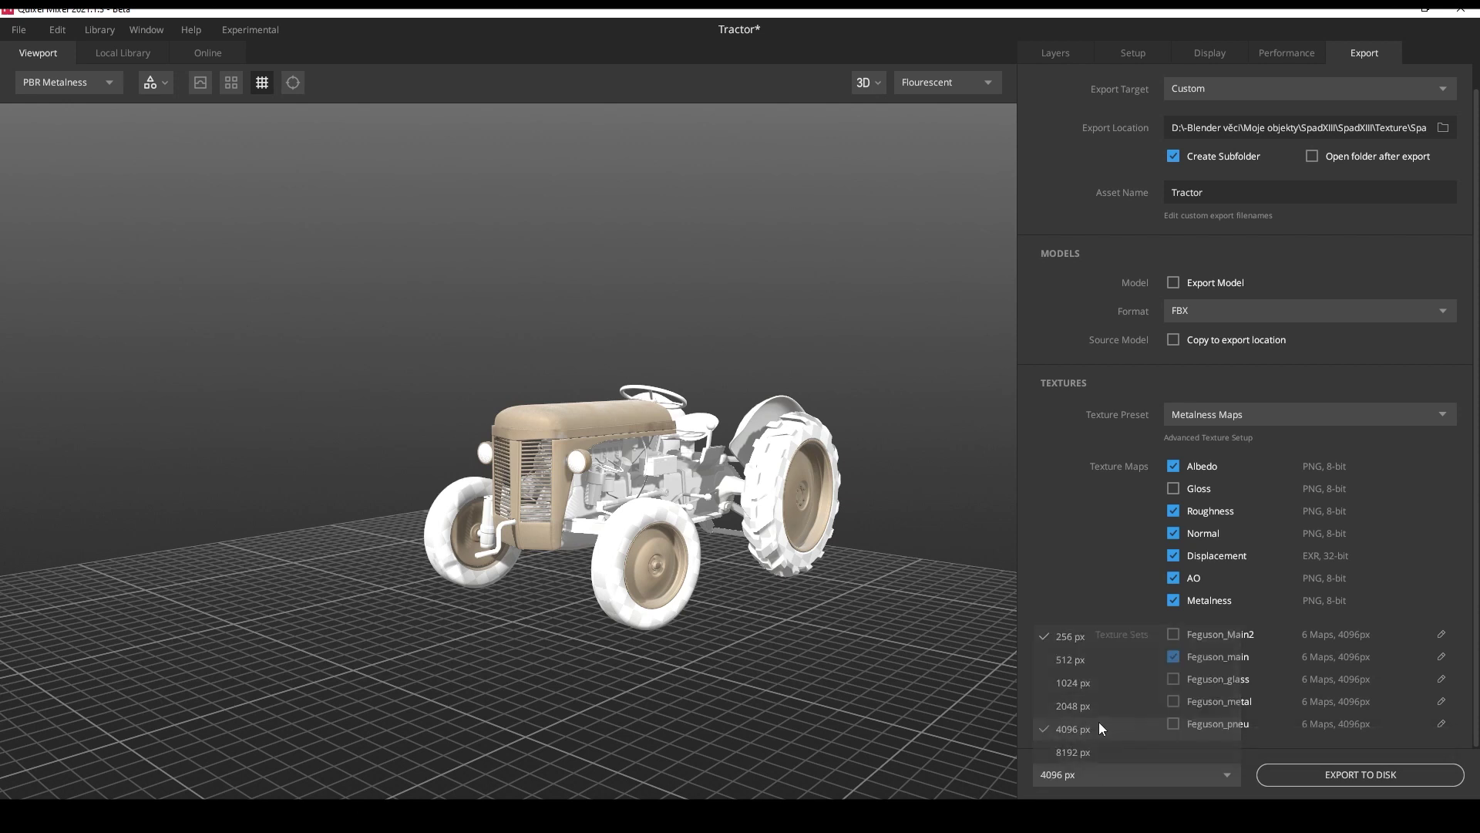
{"action": "scroll", "coordinate": [1104, 430], "scroll_direction": "up", "scroll_amount": 1}
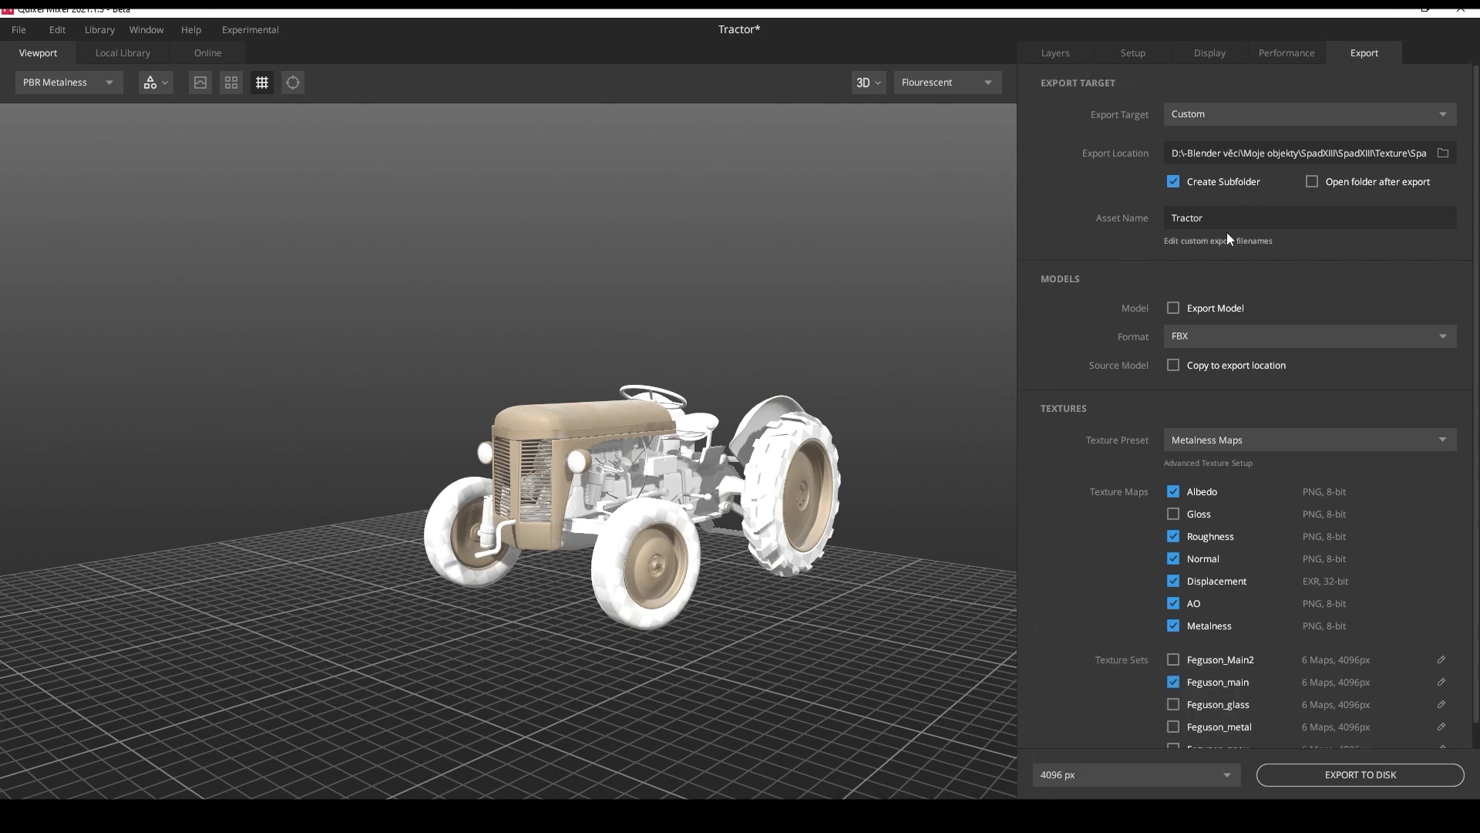
{"action": "left_click", "coordinate": [1184, 182]}
{"action": "left_click", "coordinate": [1325, 778]}
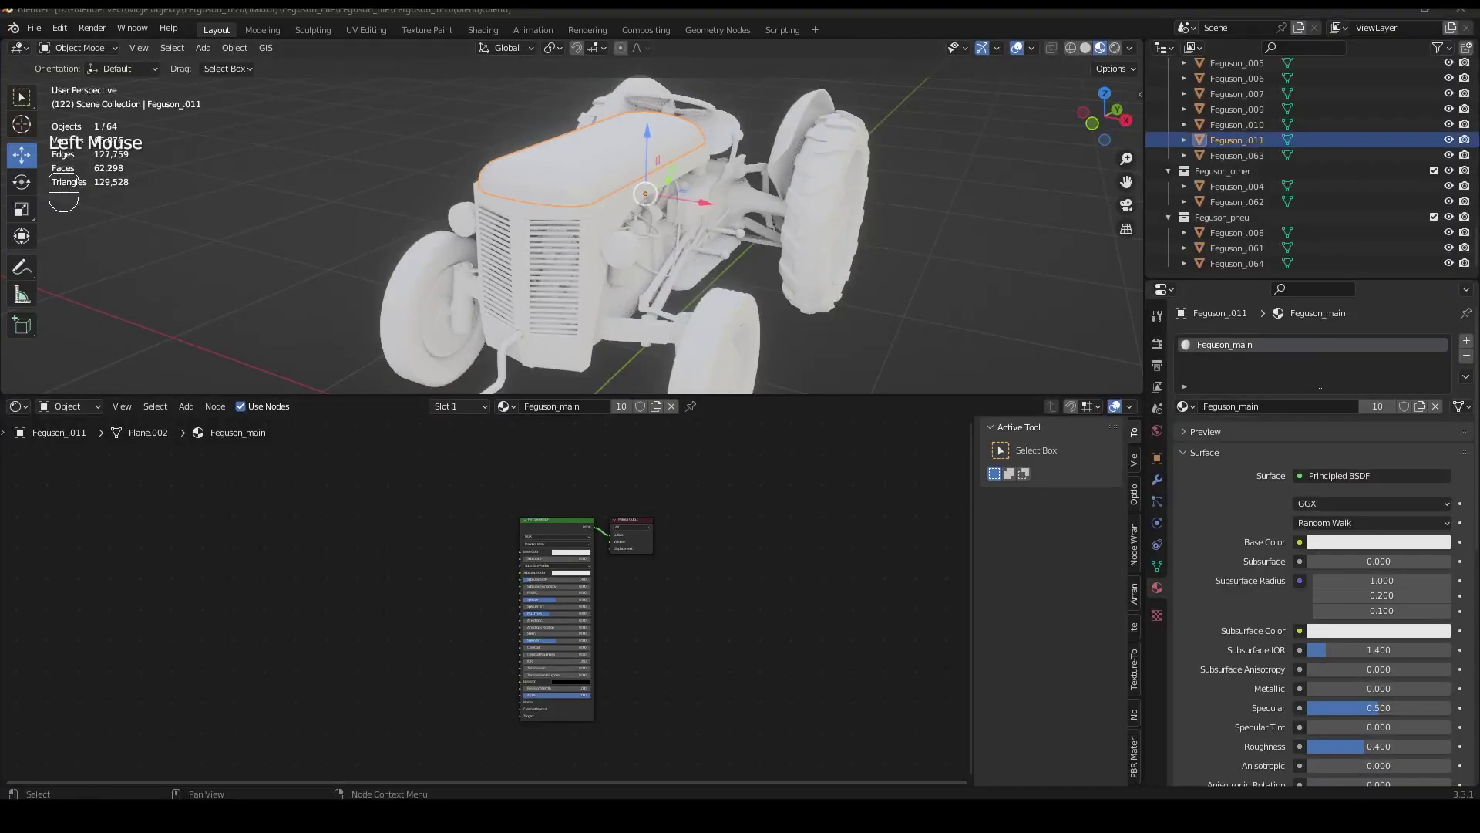
Drag the Albedo, Normal and Roughness PNGs from the Feguson_texture main folder into the Feguson_main node tree as image nodes.
{"action": "mouse_move", "coordinate": [472, 810]}
{"action": "mouse_move", "coordinate": [466, 768]}
{"action": "left_click", "coordinate": [529, 774]}
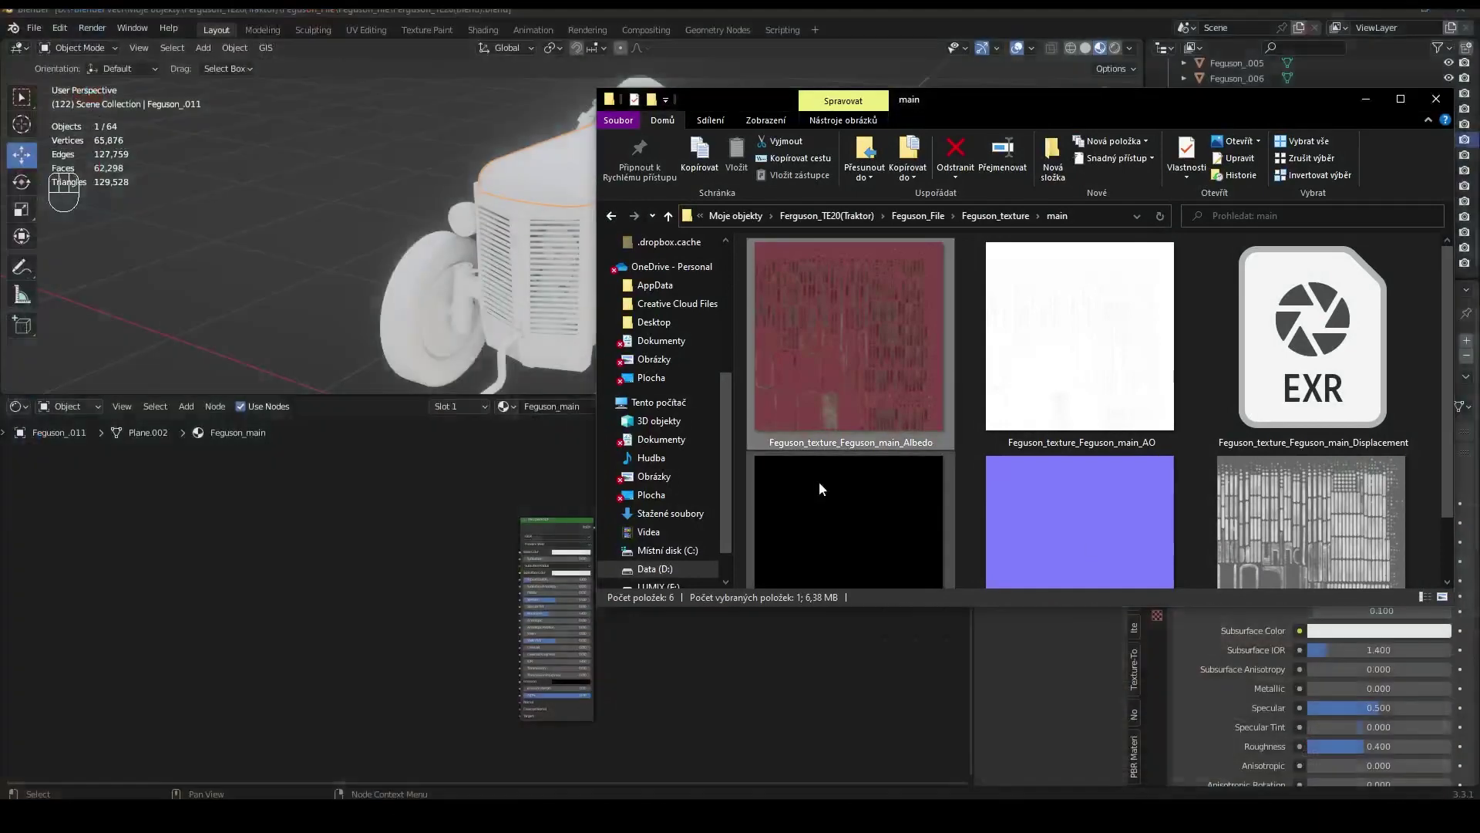
{"action": "left_click_drag", "start_coordinate": [881, 372], "coordinate": [543, 513]}
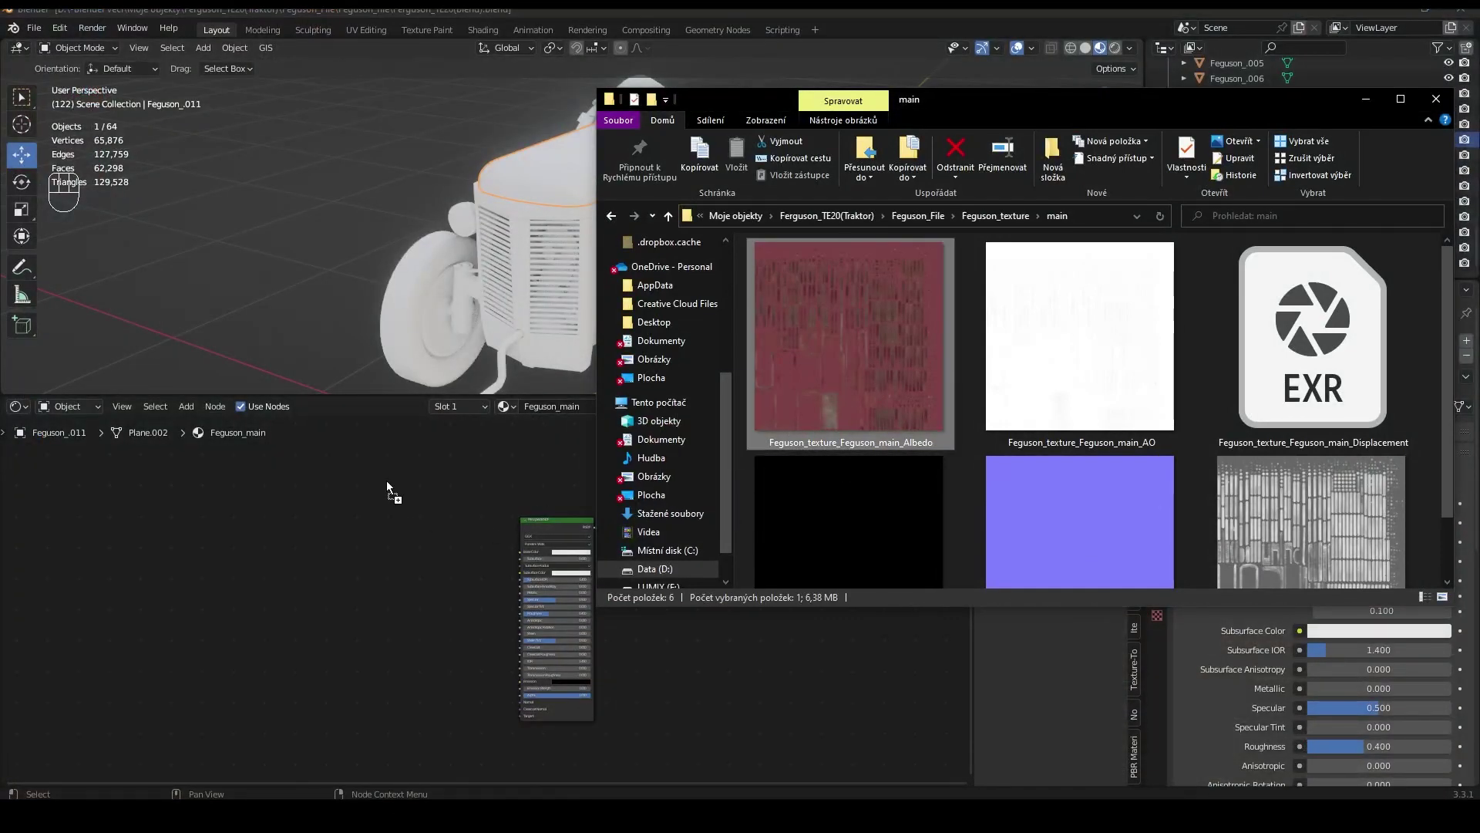
{"action": "left_click_drag", "start_coordinate": [386, 479], "coordinate": [384, 480]}
{"action": "scroll", "coordinate": [937, 409], "scroll_direction": "down", "scroll_amount": 1}
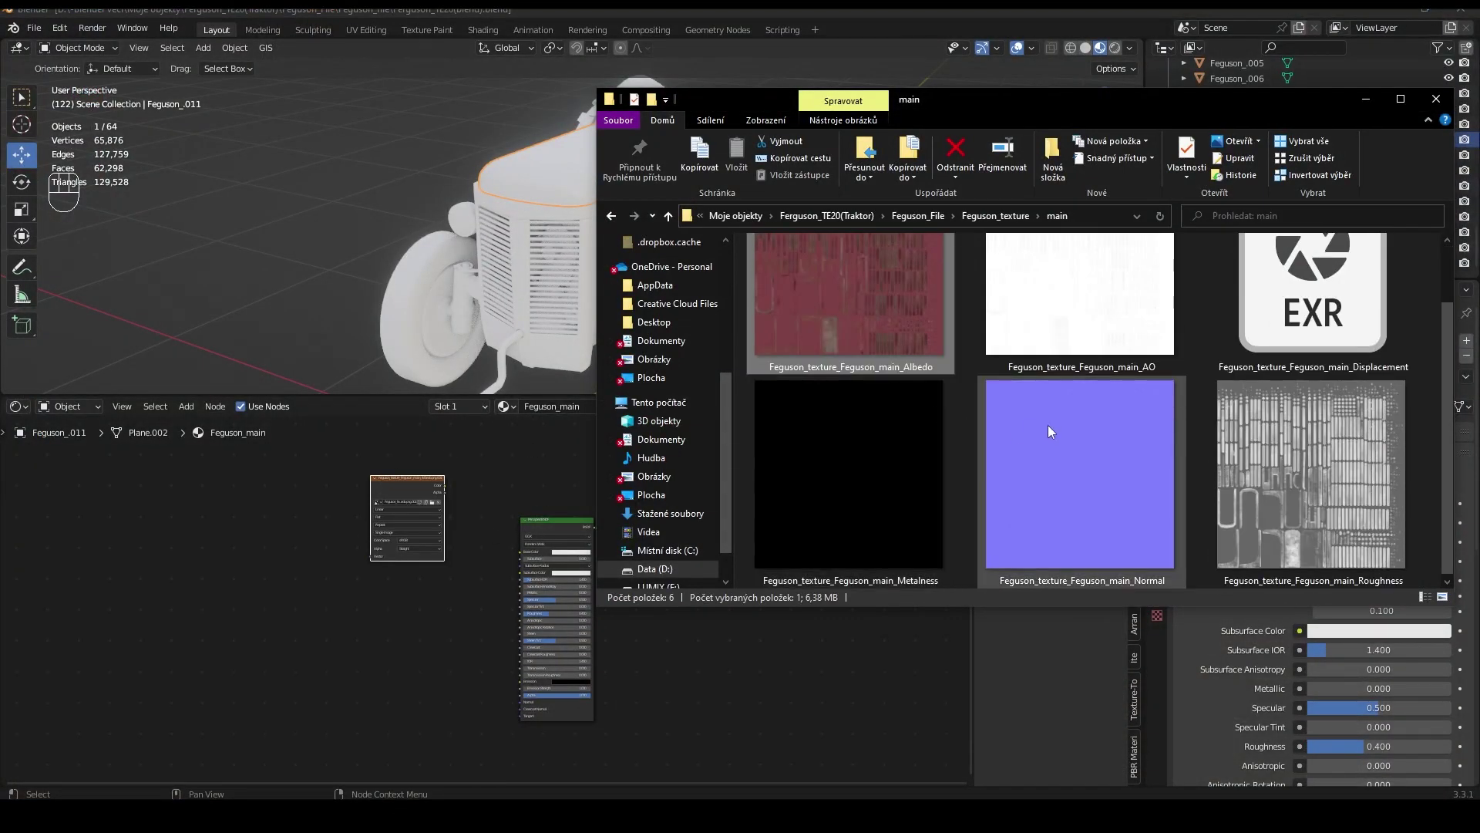
{"action": "left_click_drag", "start_coordinate": [1048, 424], "coordinate": [406, 718]}
{"action": "left_click_drag", "start_coordinate": [1249, 501], "coordinate": [364, 594]}
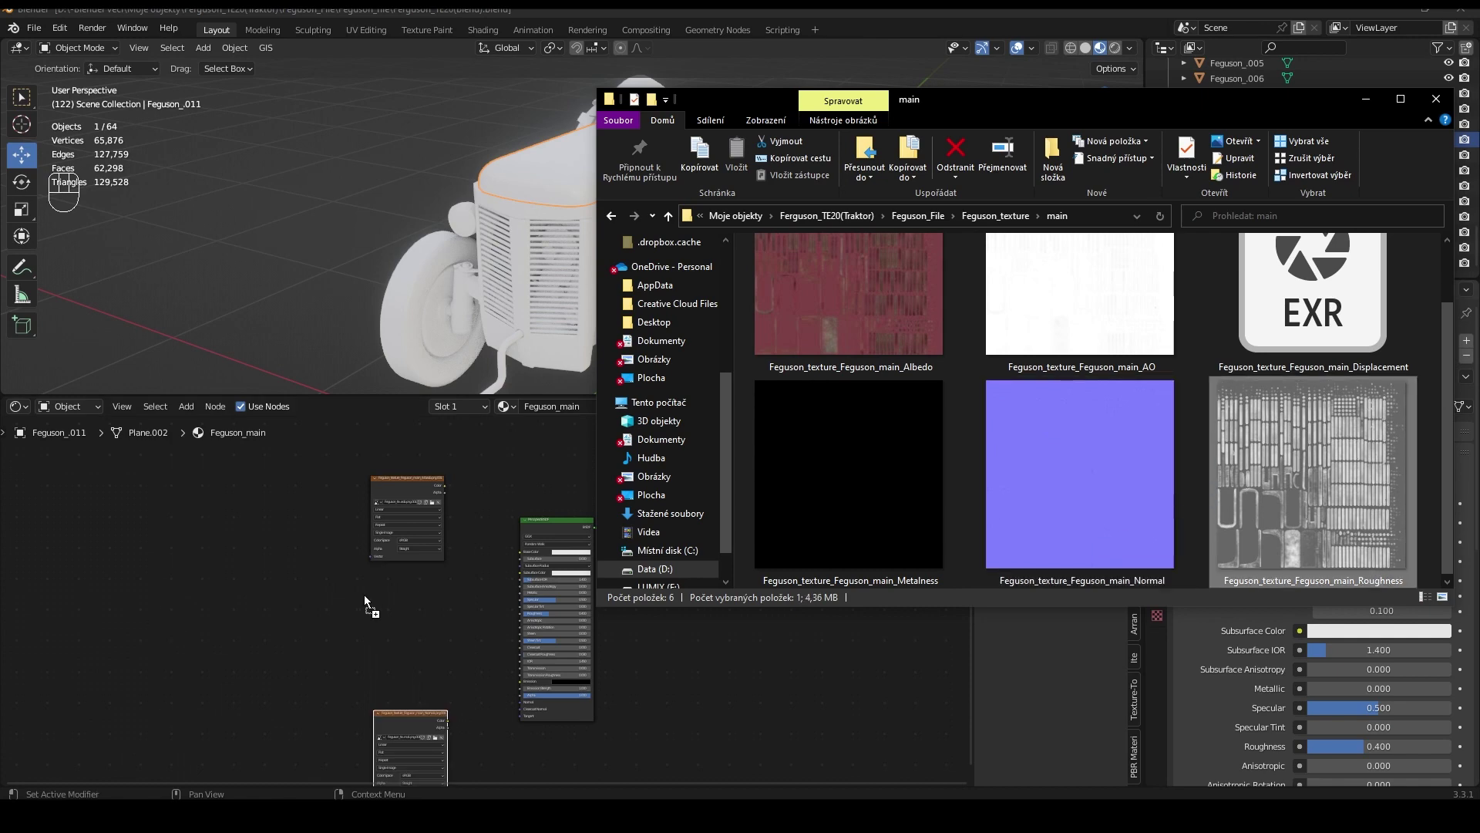